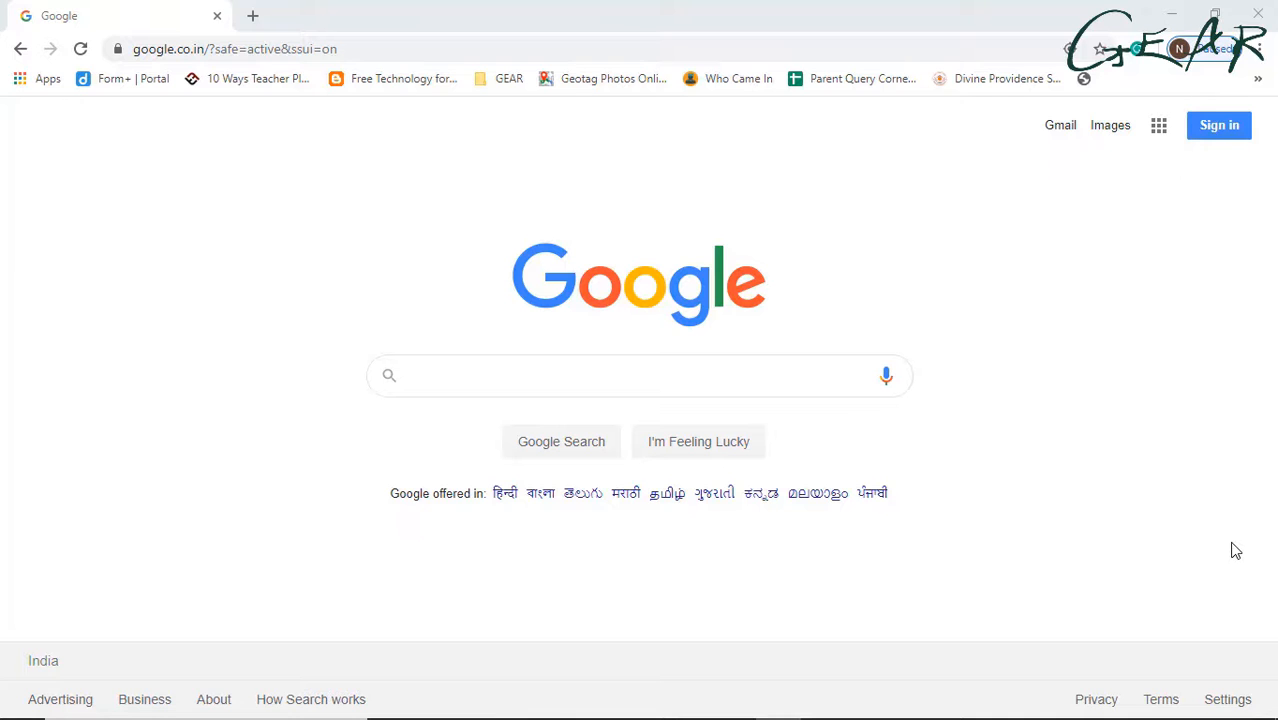
Step: Sign in with the teacher's school account and open Google Classroom from the apps grid
click(1230, 132)
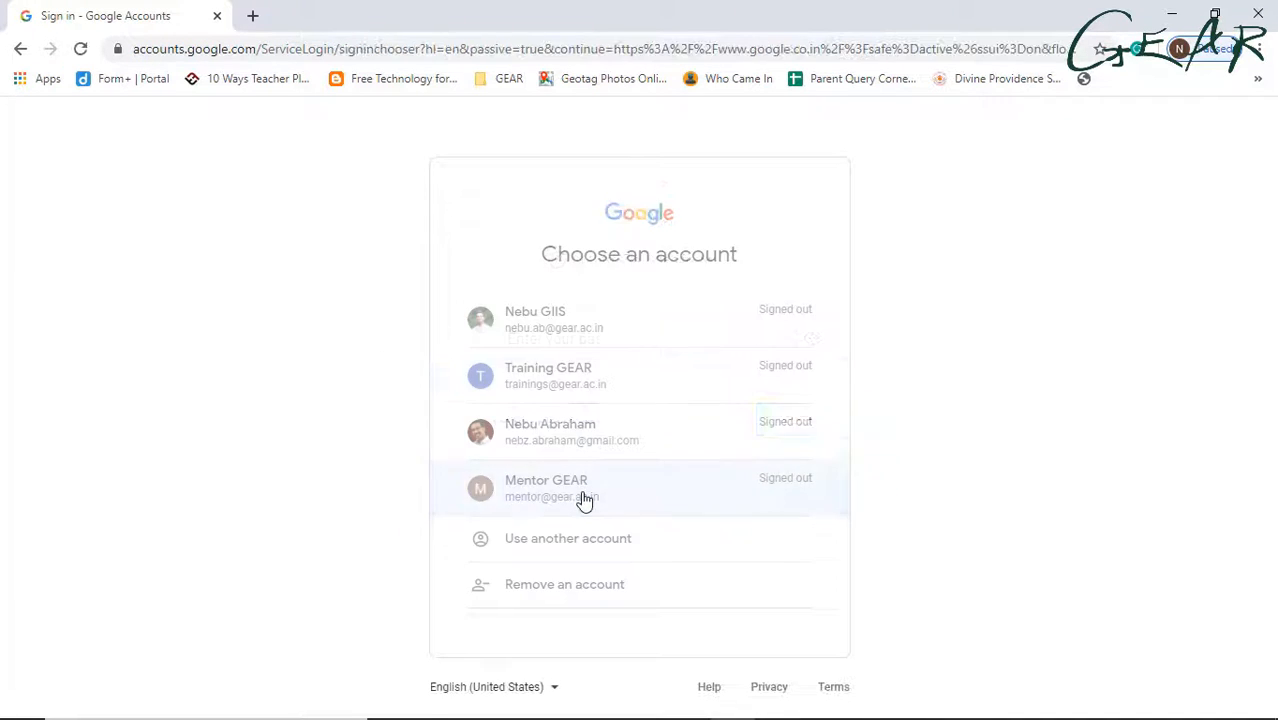
click(585, 500)
text(********)
click(788, 482)
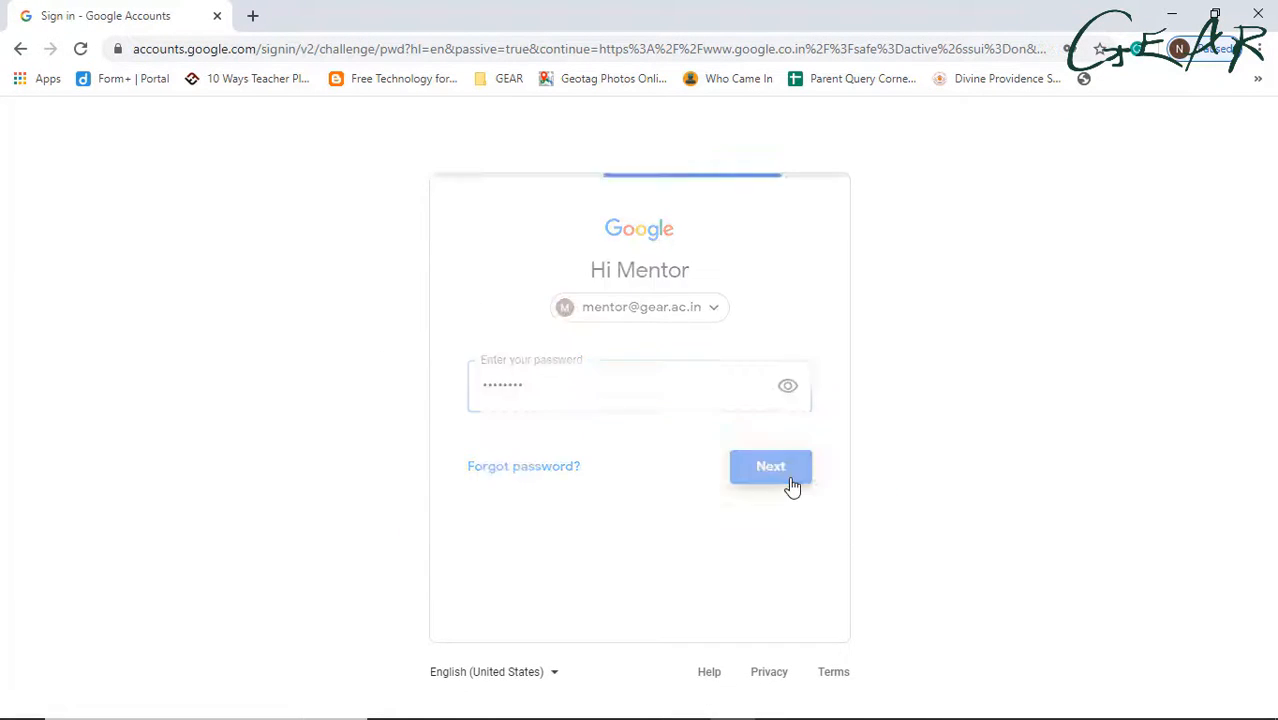
click(1195, 128)
click(1015, 306)
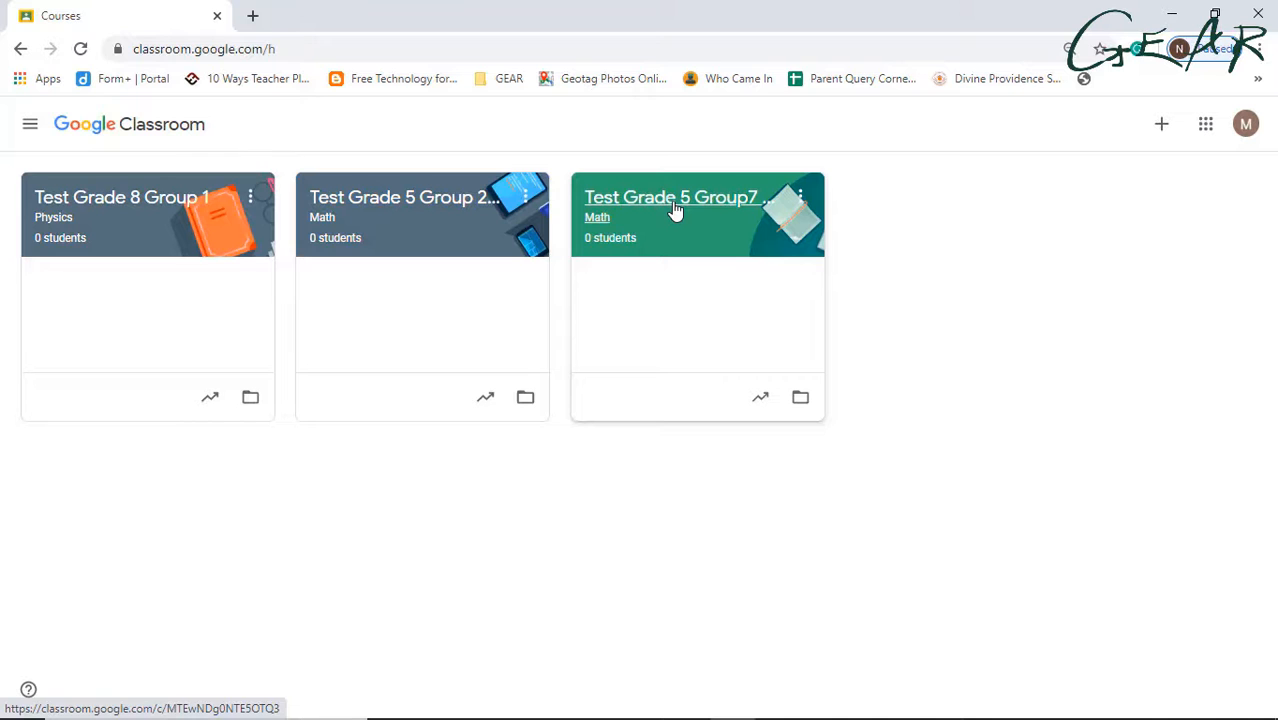
Step: Open the Test Grade 5 Group7 Math class page showing its Meet link, then bring up the apps list
click(675, 208)
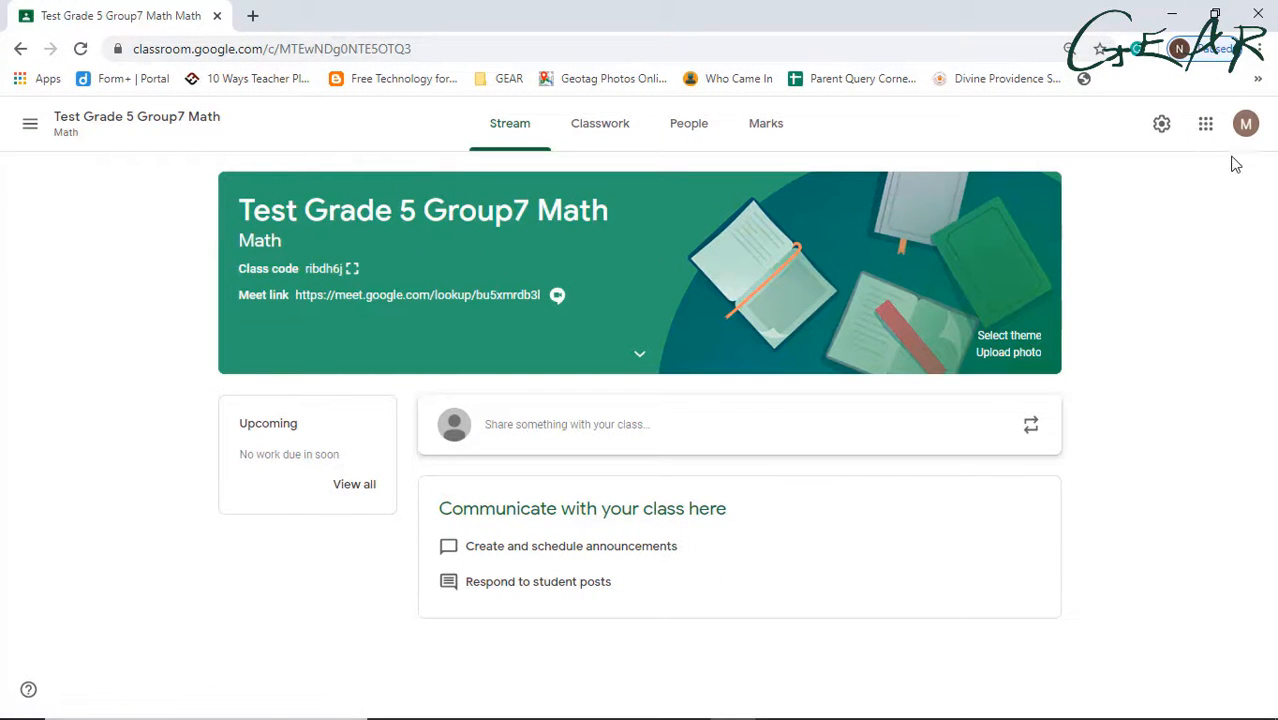
click(1207, 127)
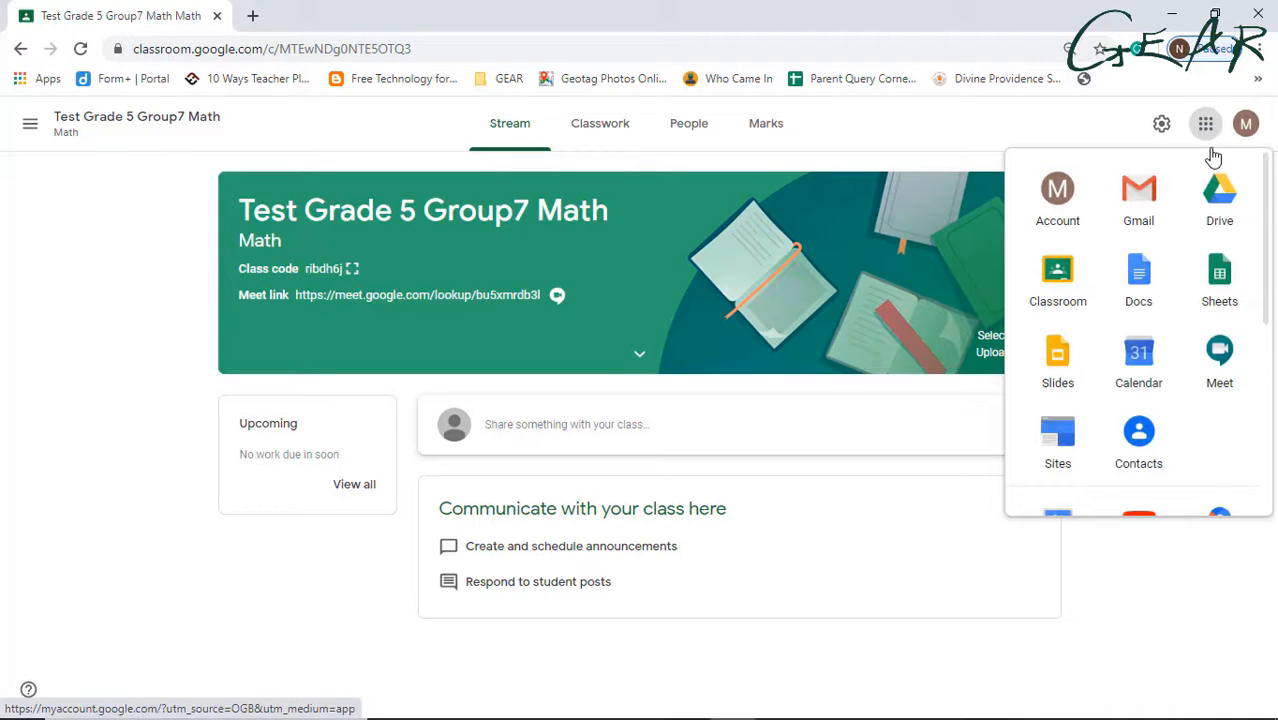
Step: Open Calendar in a new tab, start a 9 AM event on Thursday 11 June, and return to the class page
click(1158, 373)
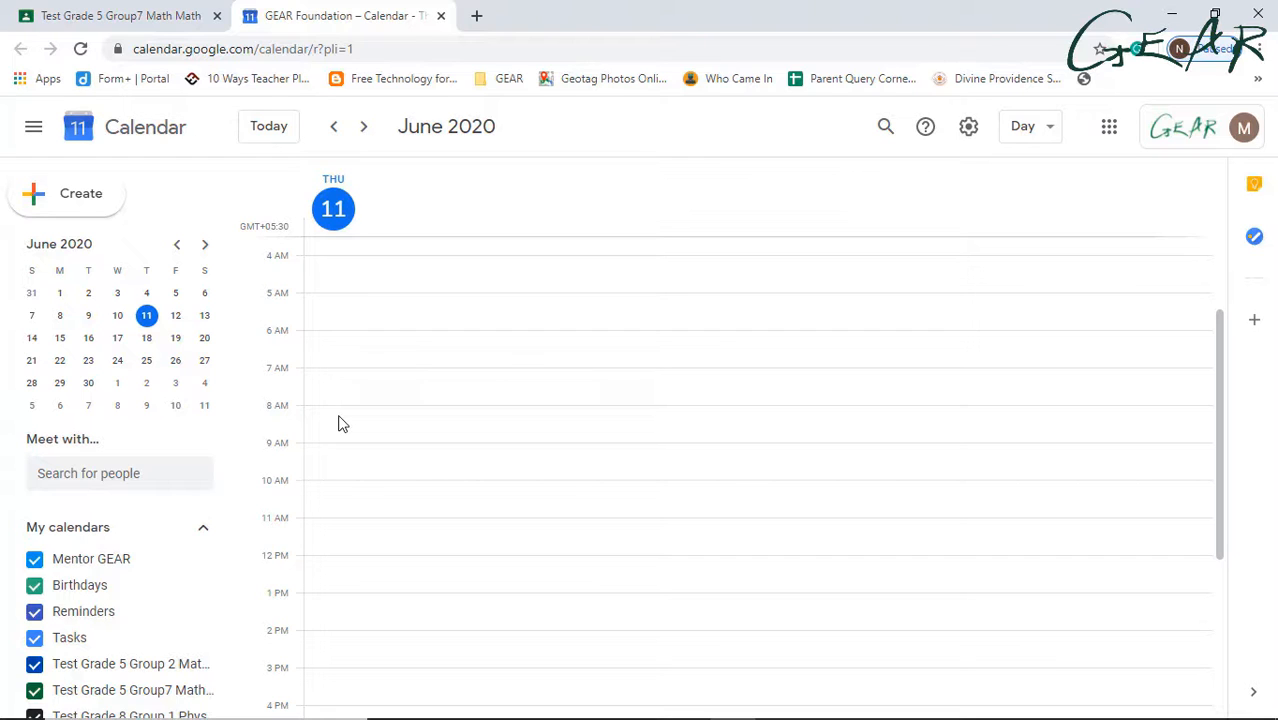
scroll(340, 424, down, 2)
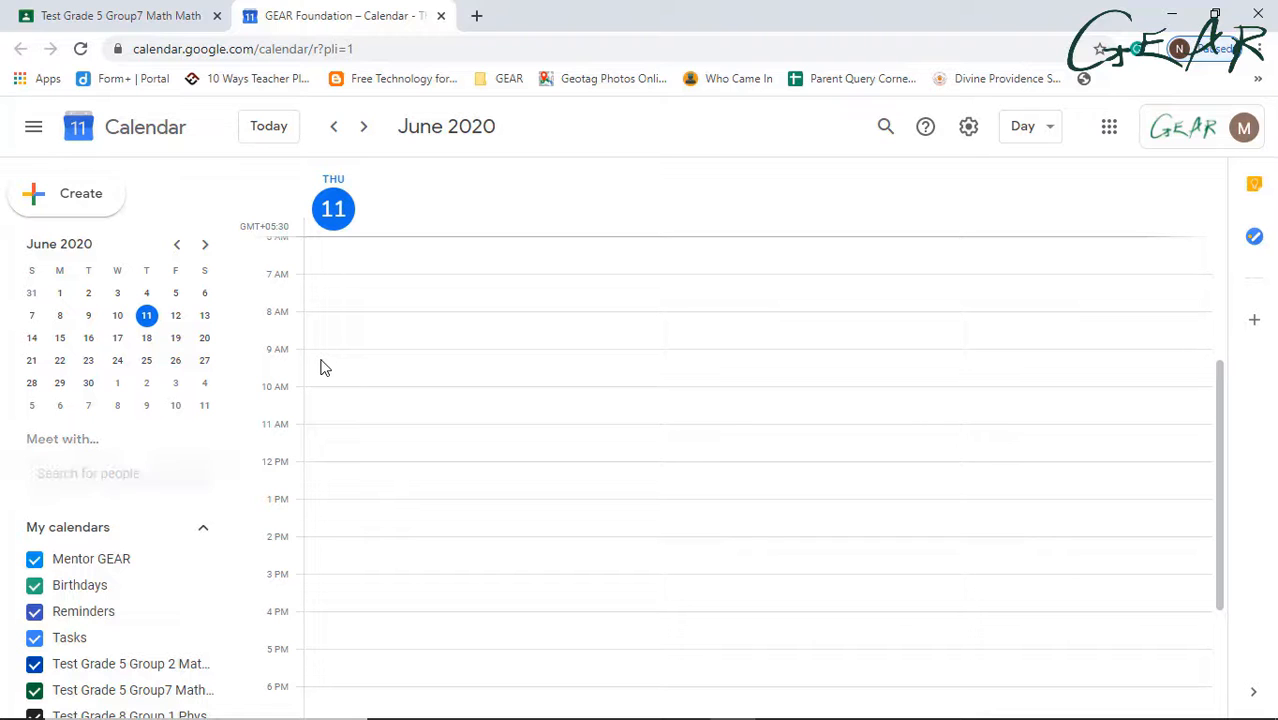
click(321, 365)
click(120, 15)
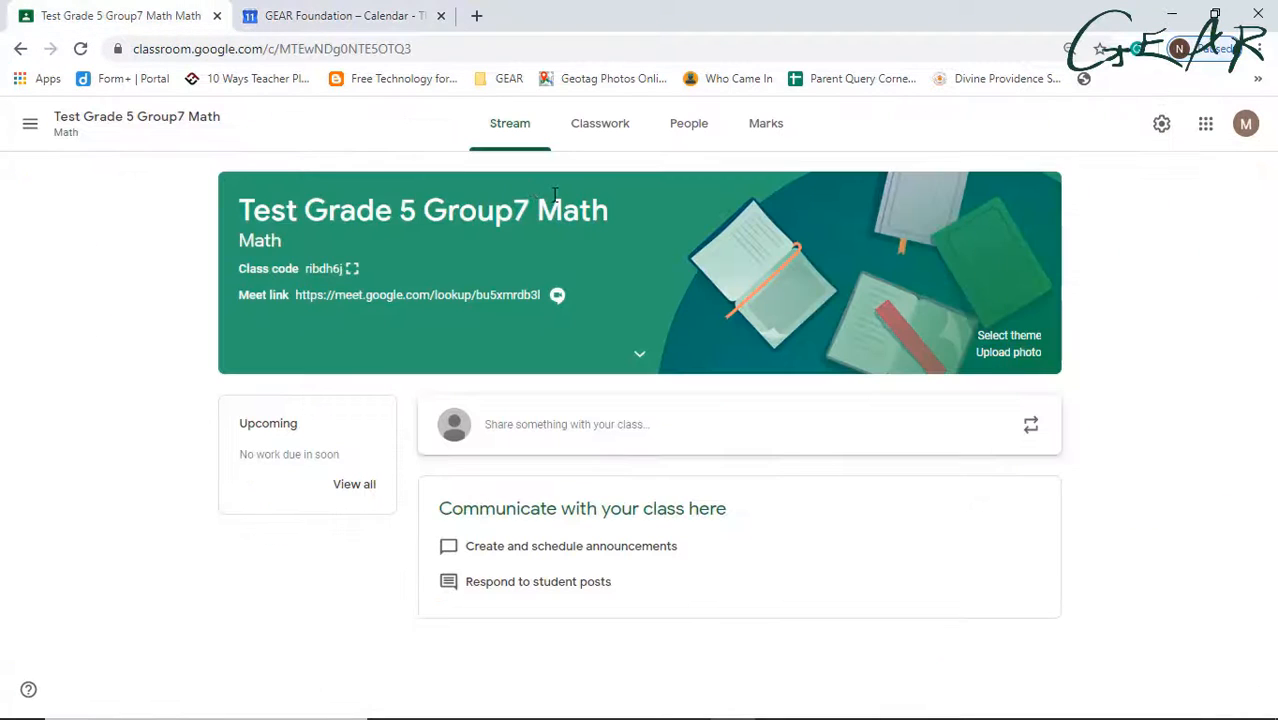
Step: Title the new 9–10am Calendar event 'Grade 5-Group 7_Math'
click(337, 15)
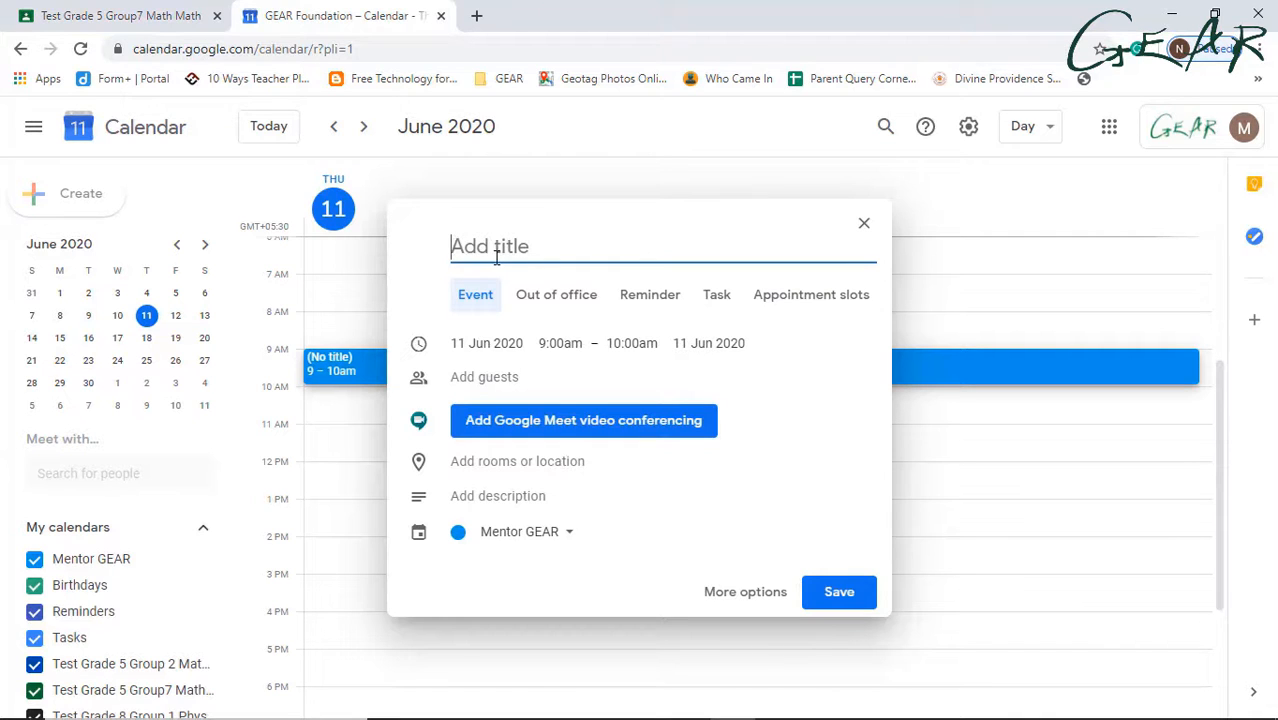
text(Grade 5)
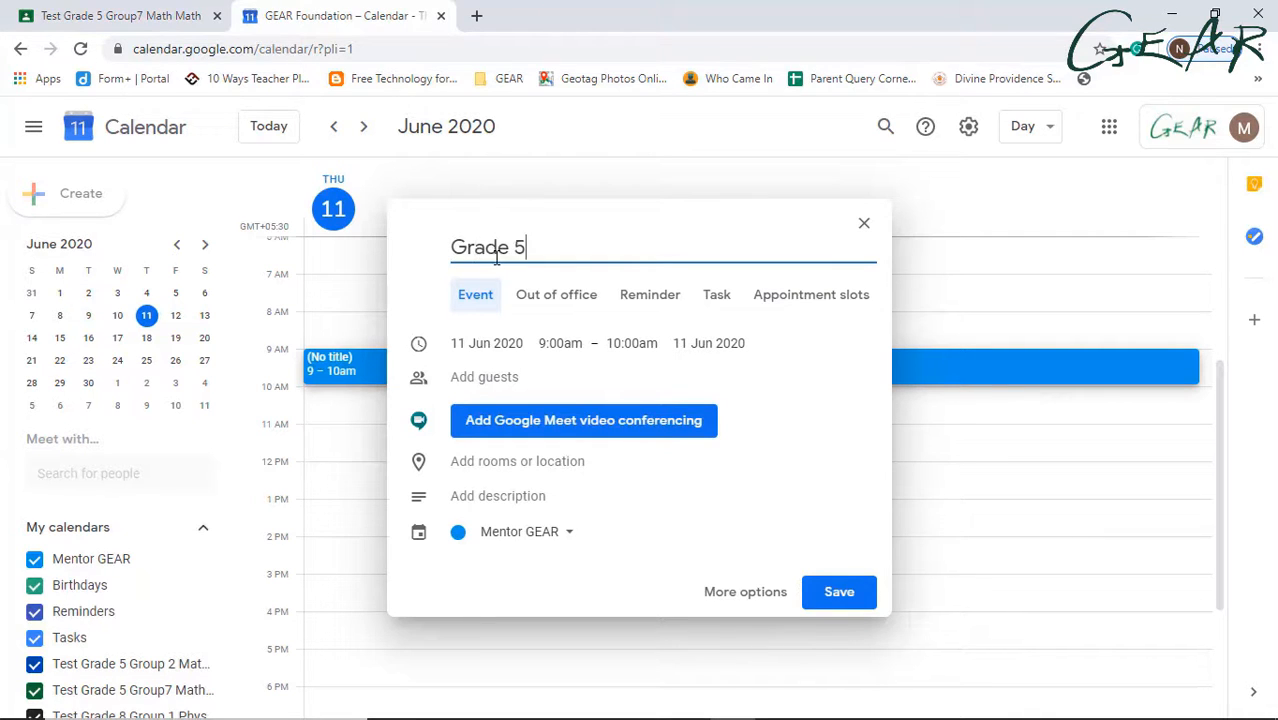
text(-Grou)
text(p 7_Math)
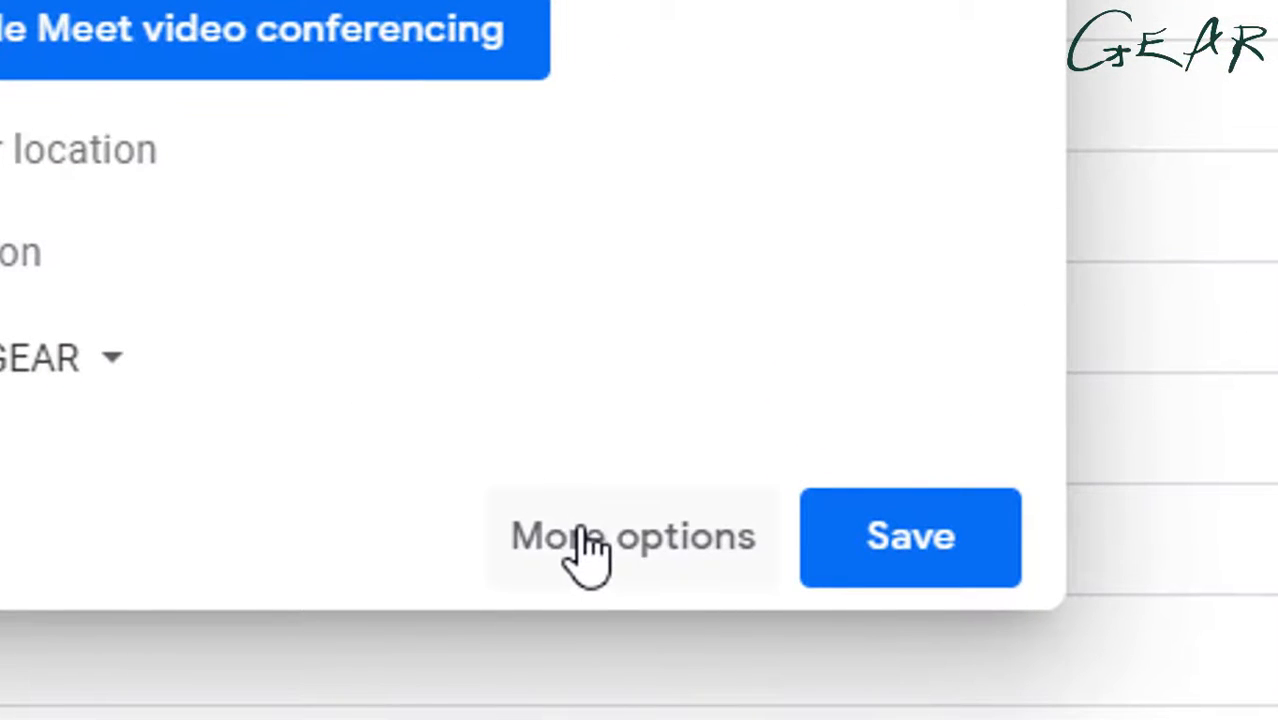
Step: Open the event's full details page and show its repeat options
click(590, 550)
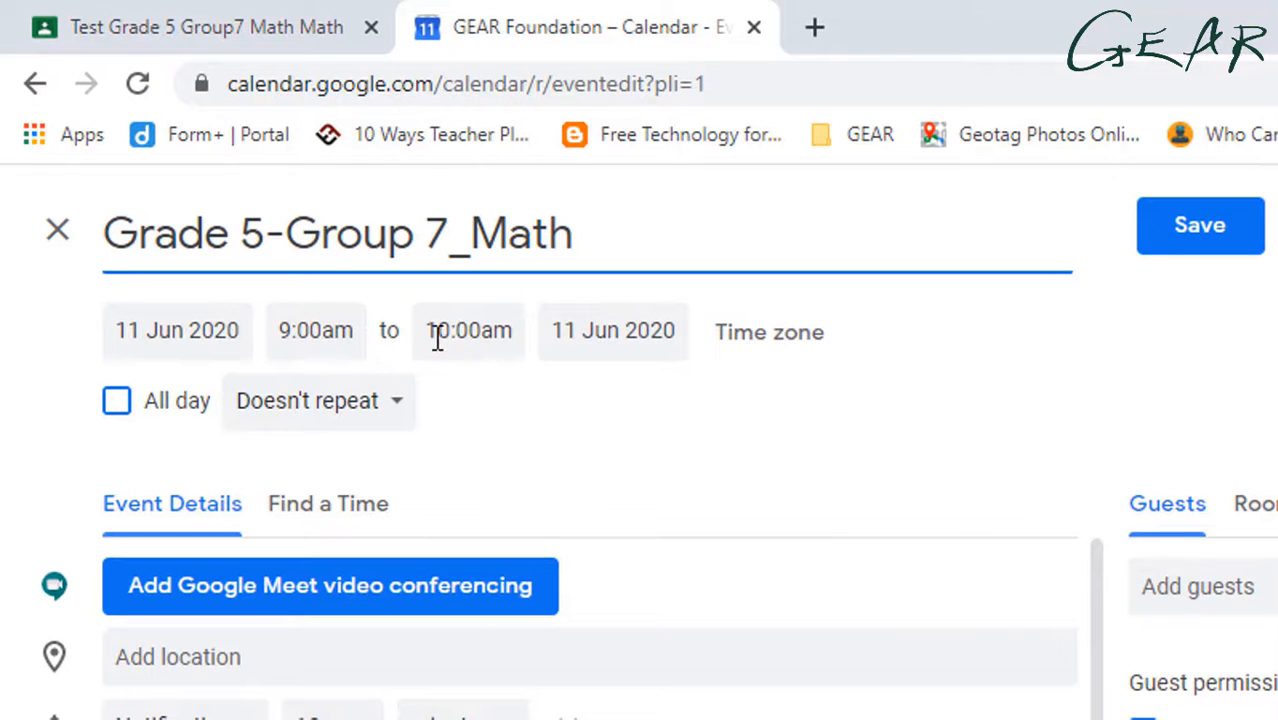
click(400, 410)
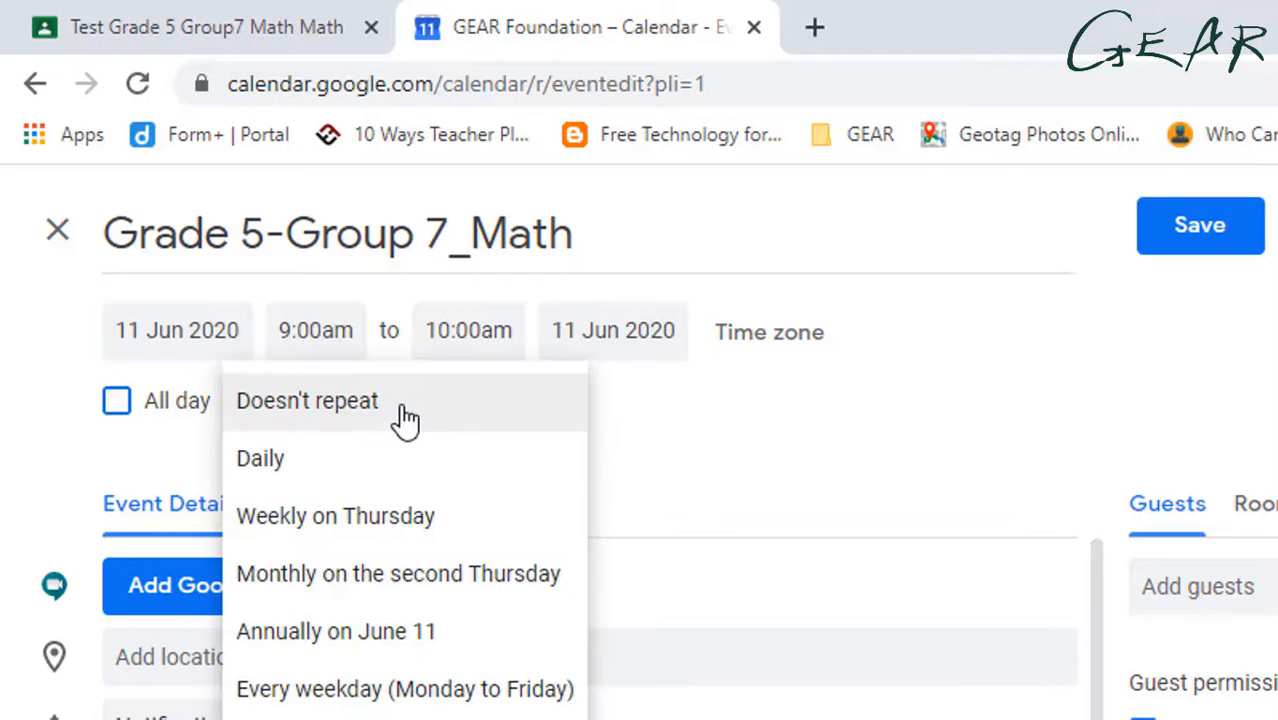
Step: Set the event to repeat weekly on Thursday, add the 'child' student account as guest, and remove its Meet conference
click(425, 522)
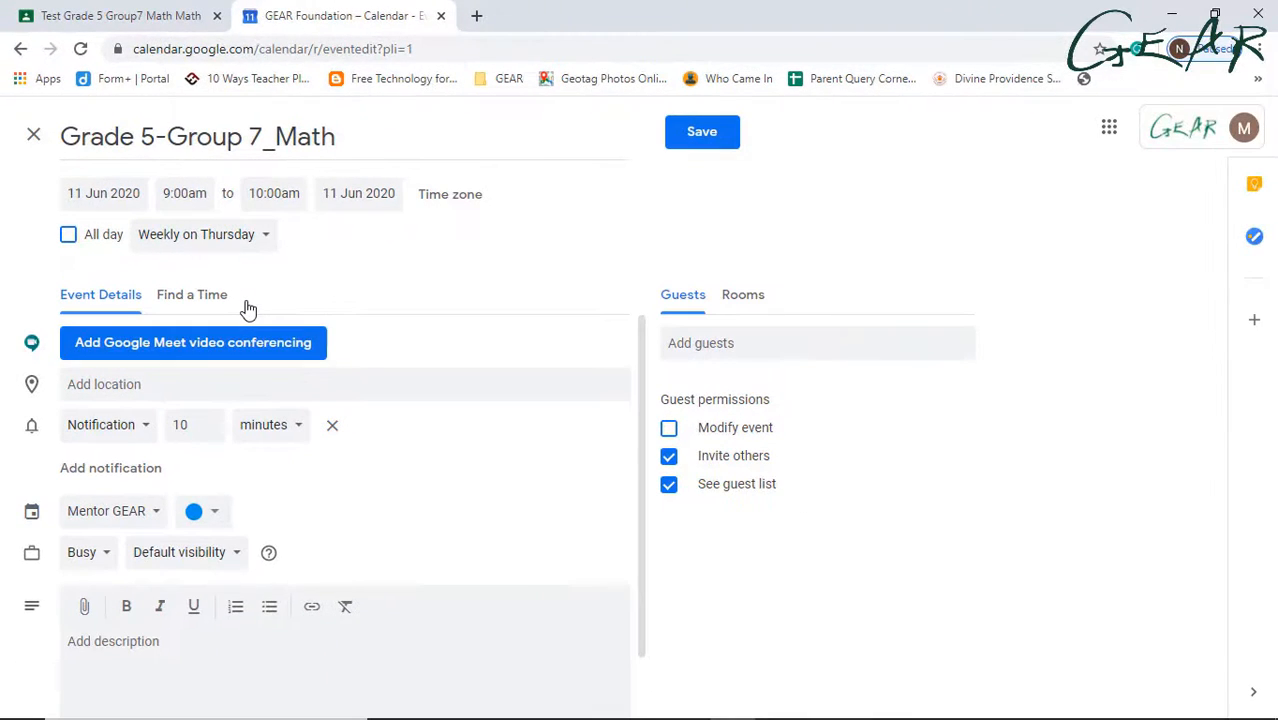
click(710, 343)
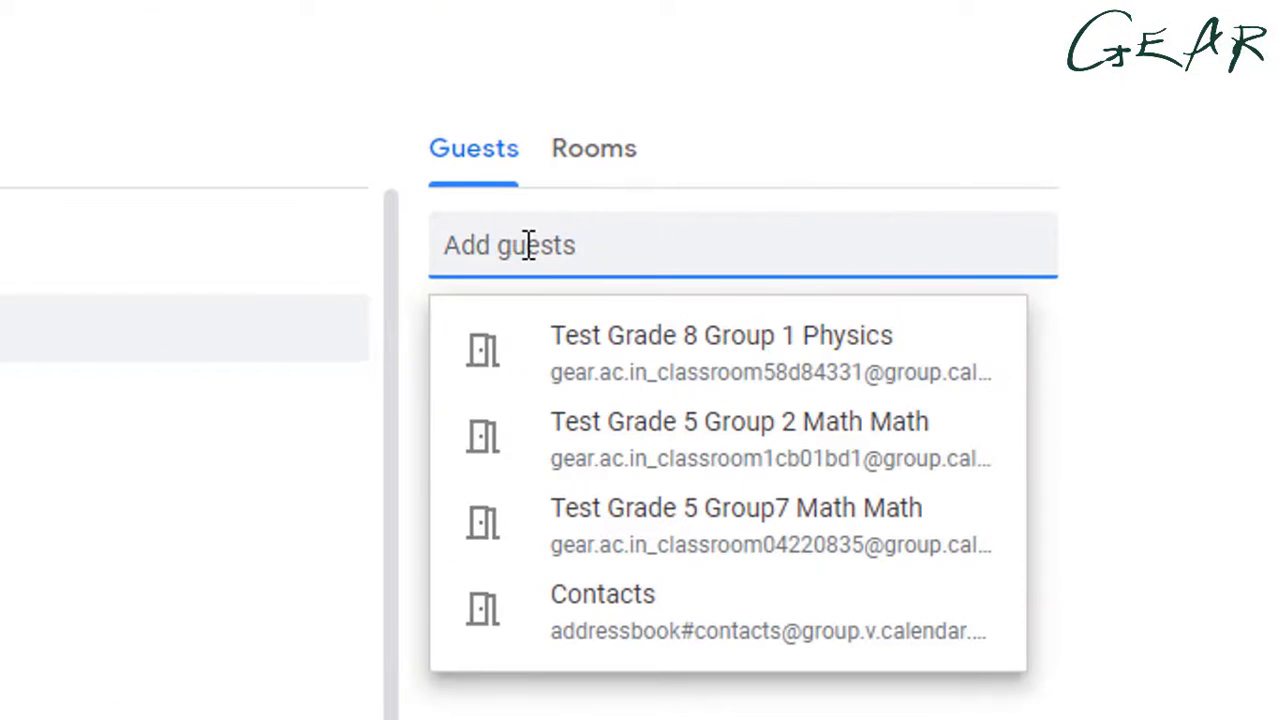
text(child)
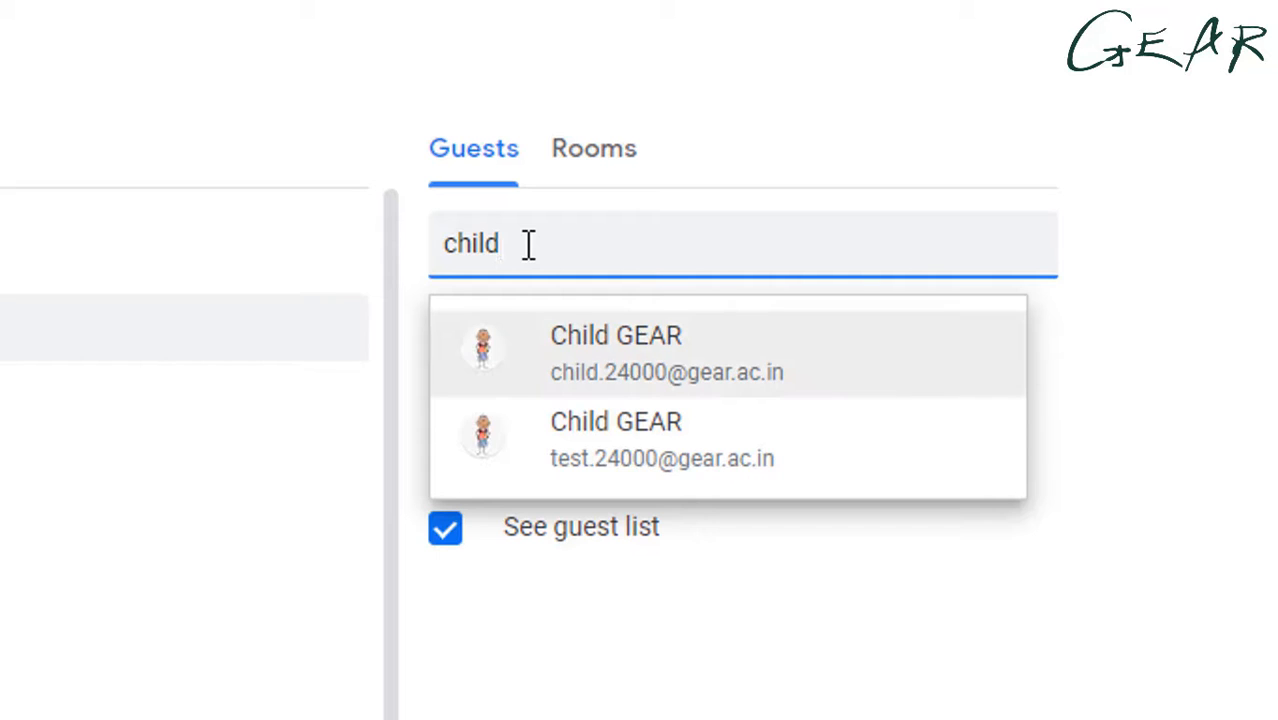
click(598, 335)
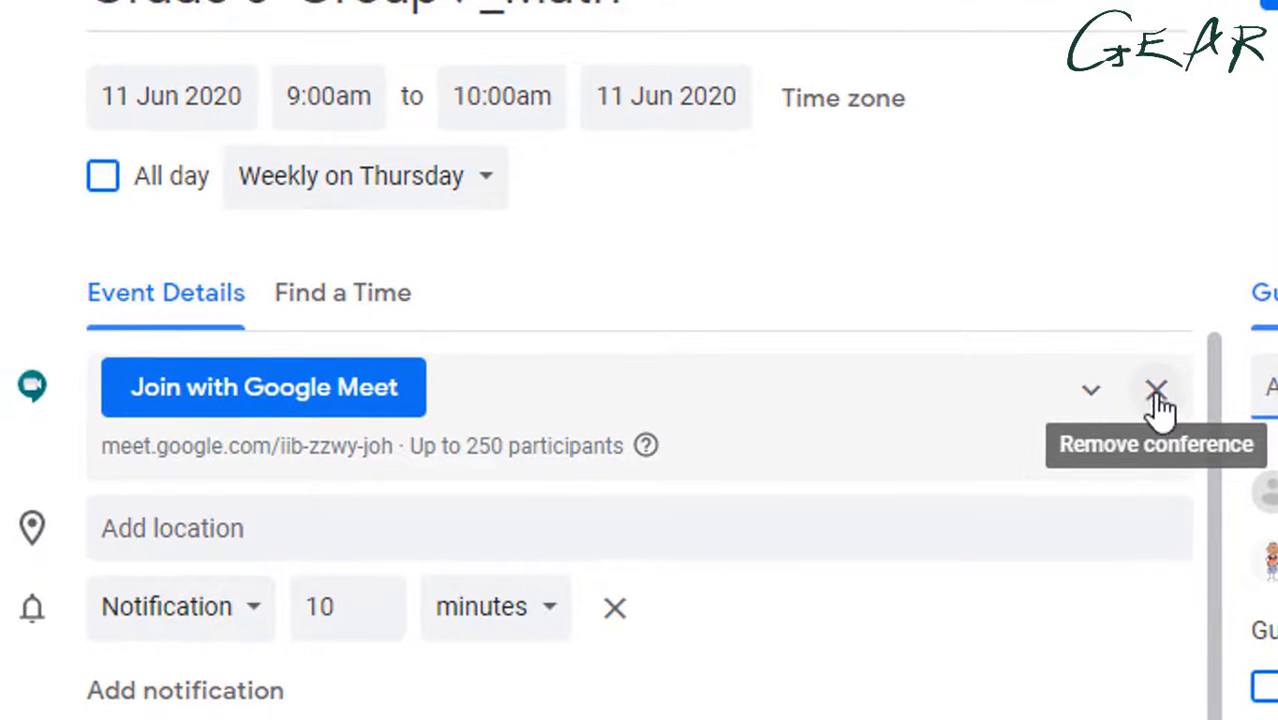
click(1156, 392)
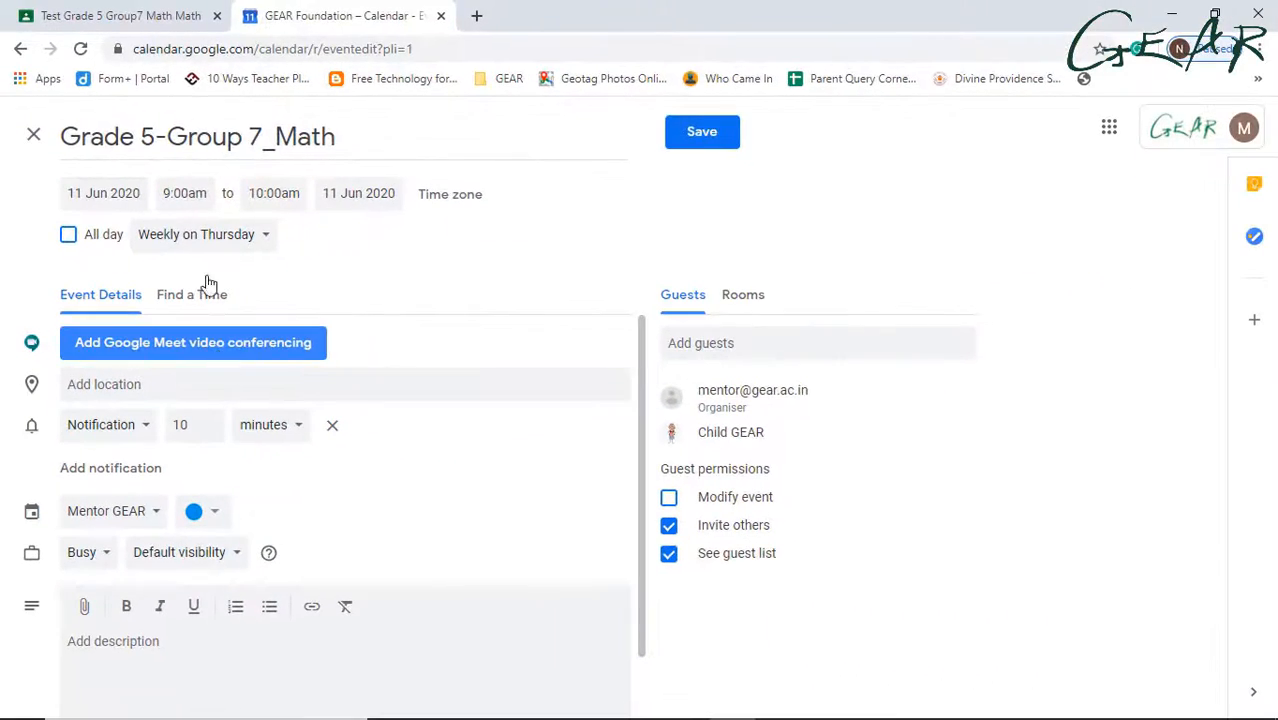
click(110, 15)
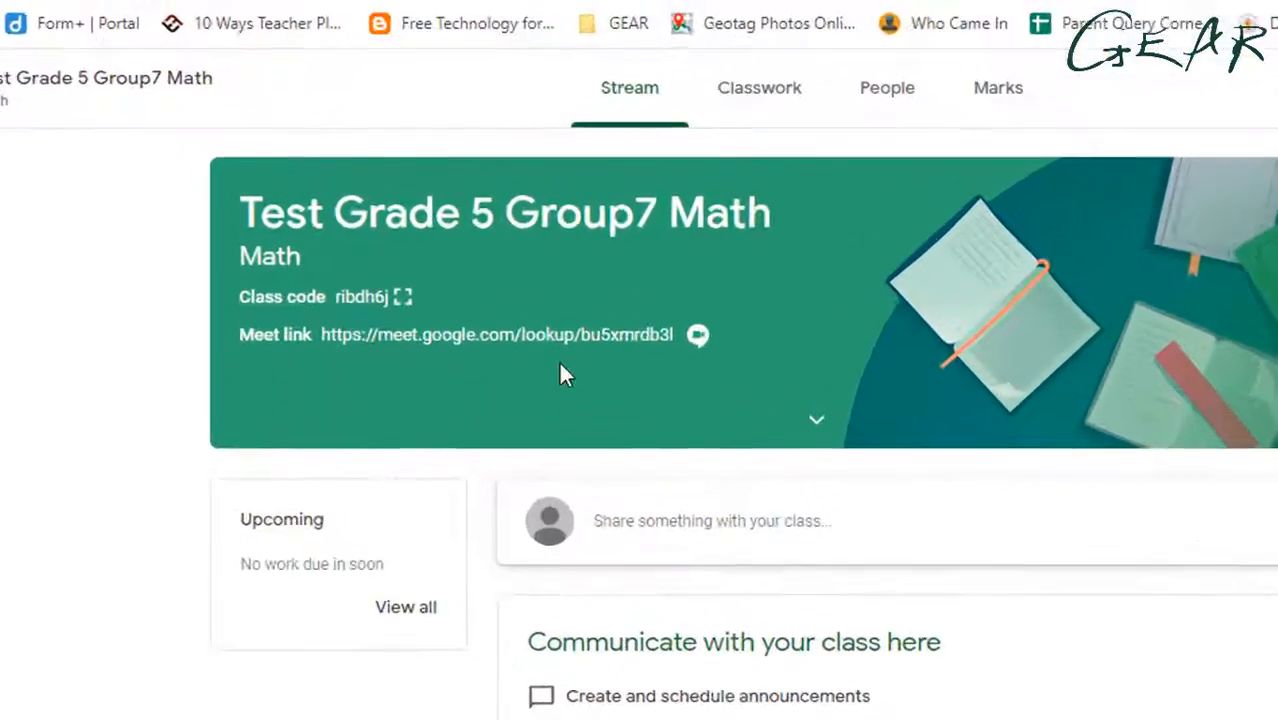
drag(673, 334, 416, 336)
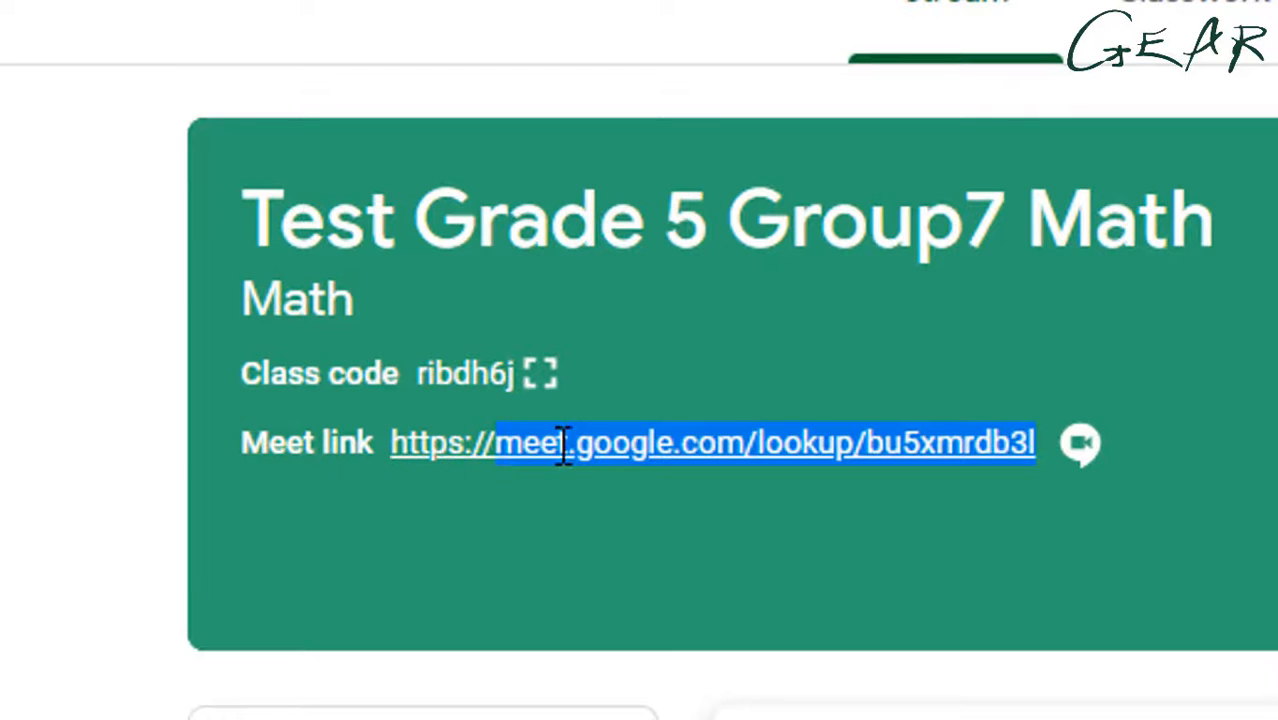
drag(565, 446, 377, 444)
key(ctrl+c)
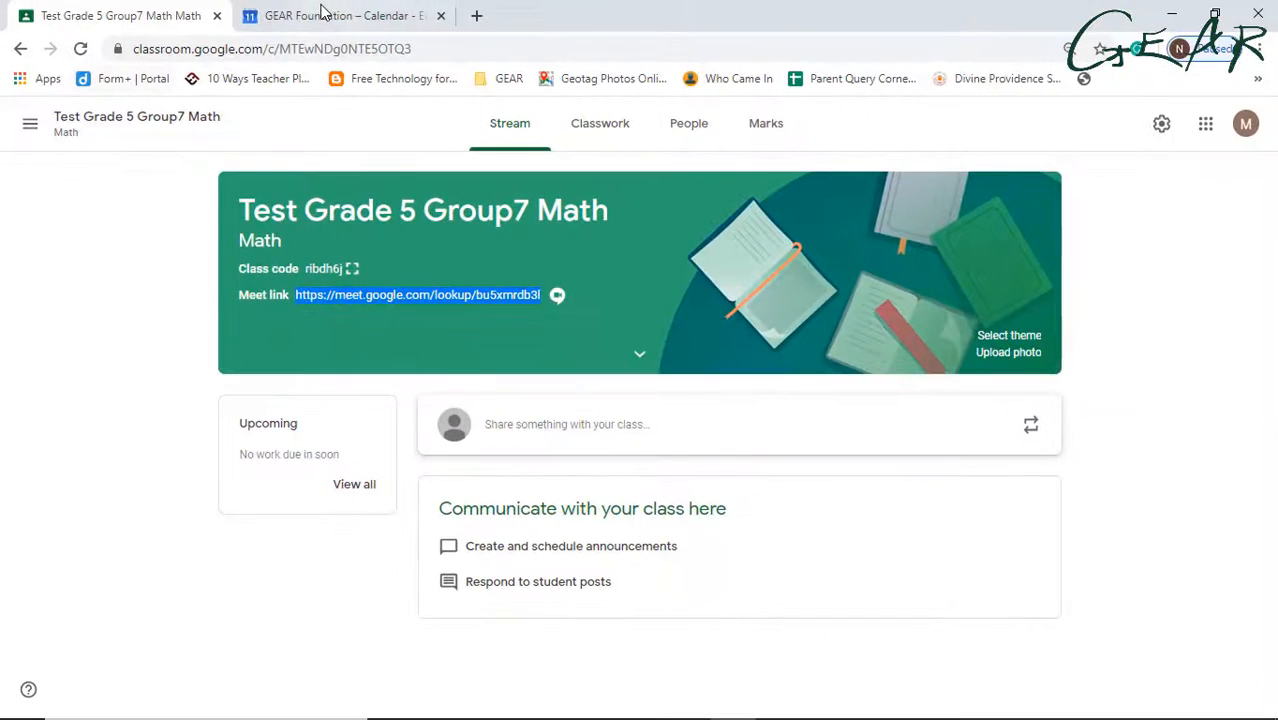
click(322, 14)
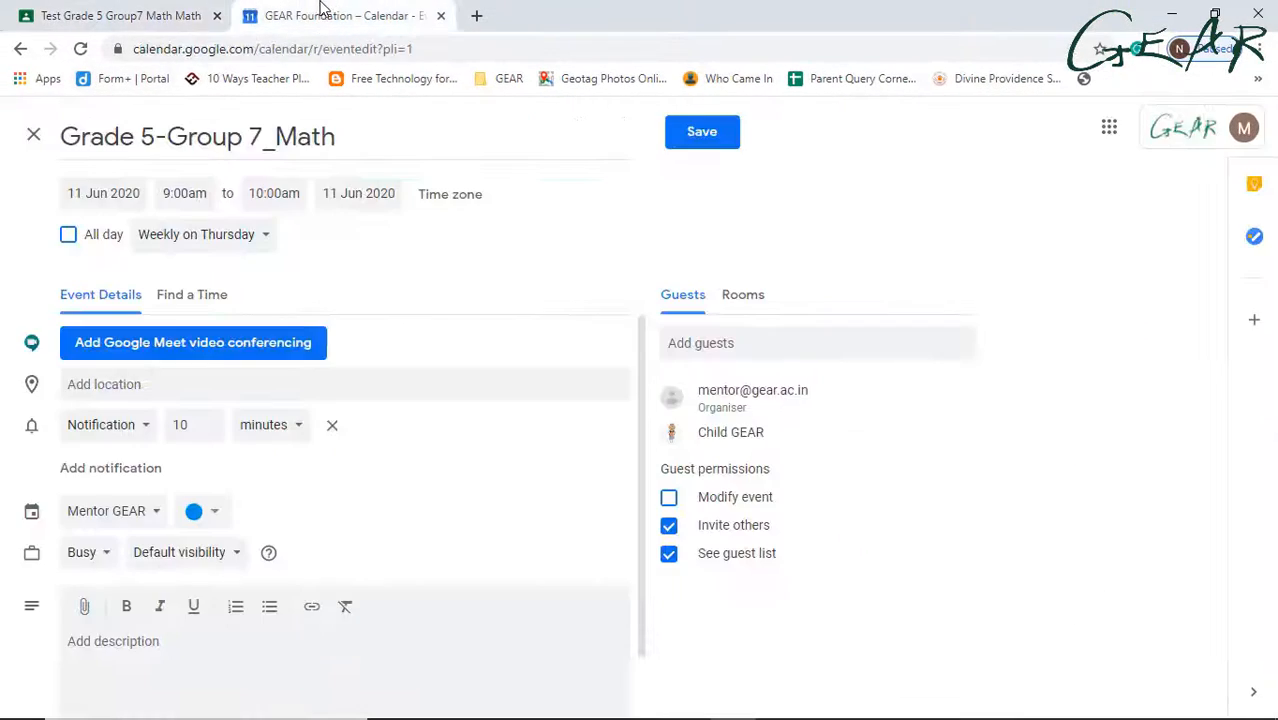
Step: Write 'Namaste Students' and 'Please click here to join the session' in the description, then paste the class Meet link below
scroll(313, 567, down, 1)
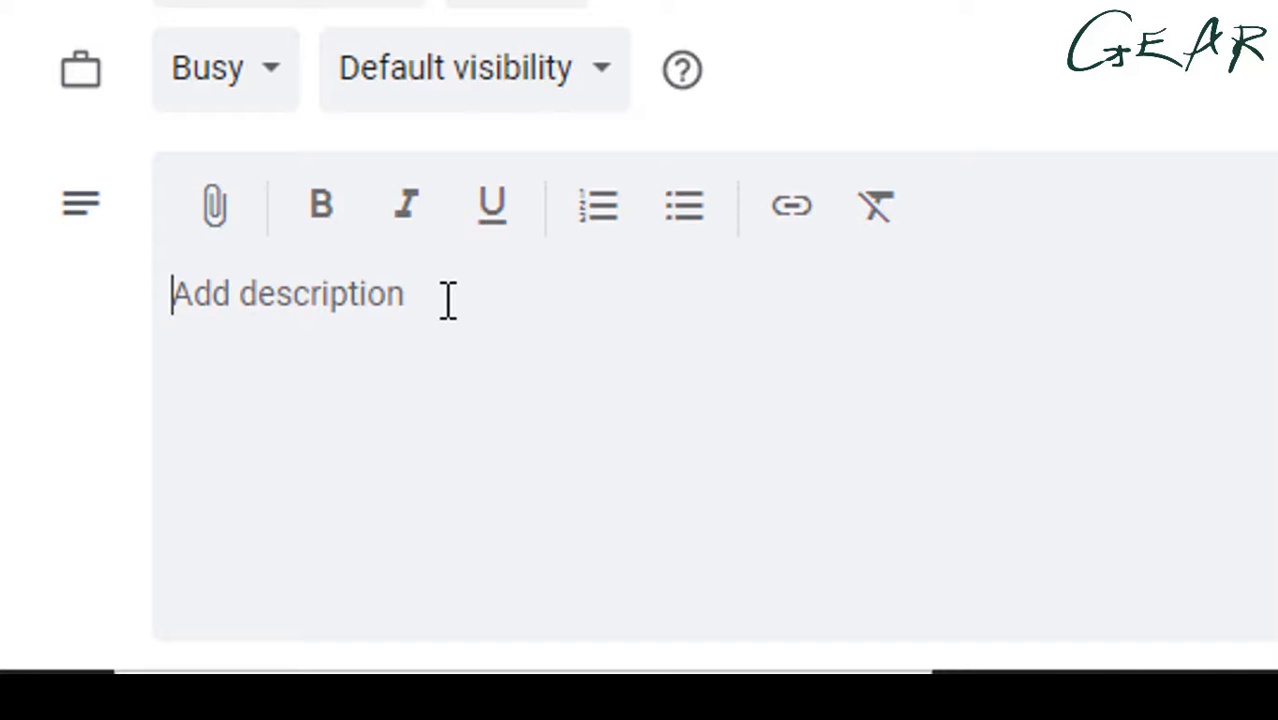
text(N)
key(BackSpace)
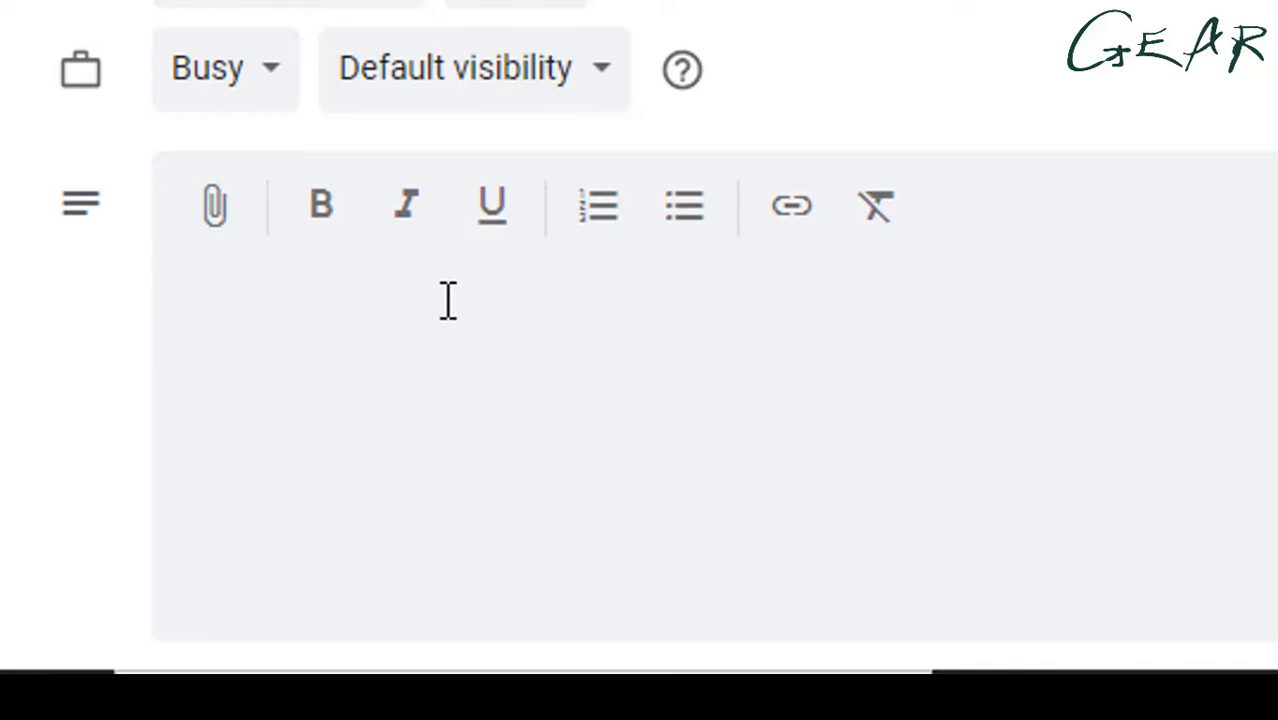
text(Namaste Students)
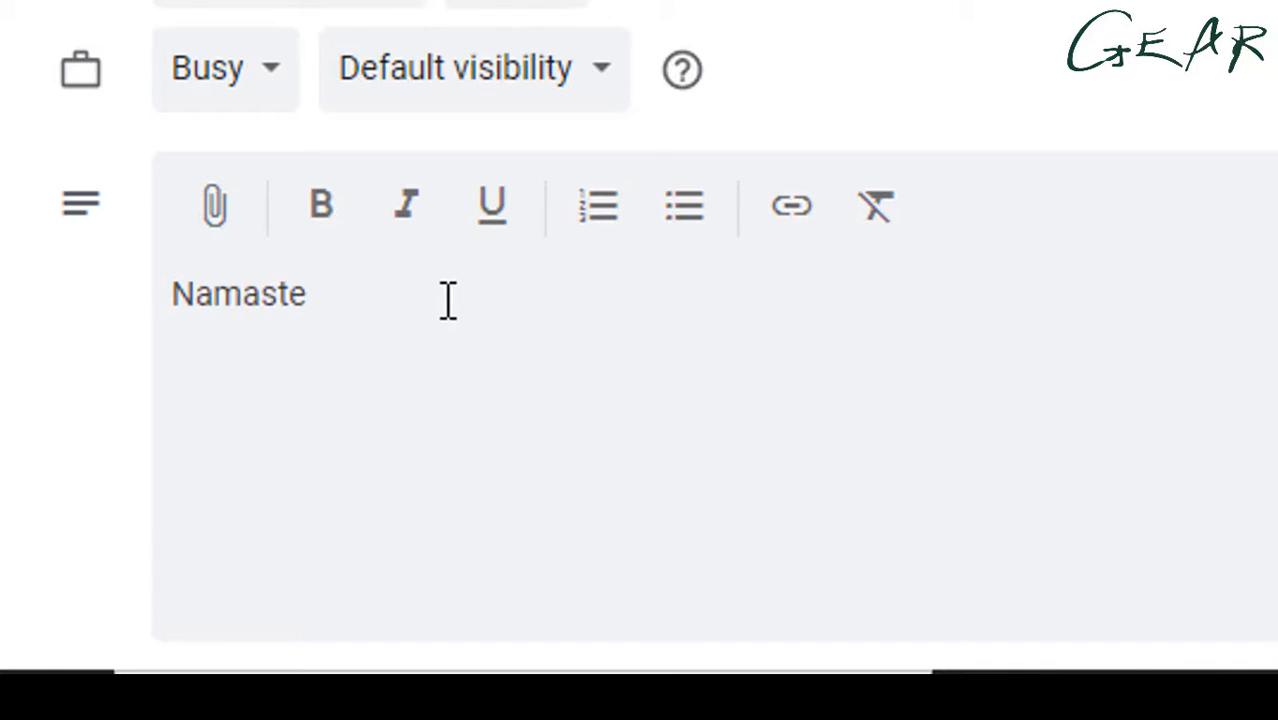
key(Return)
text(PL)
key(BackSpace)
text(lease click)
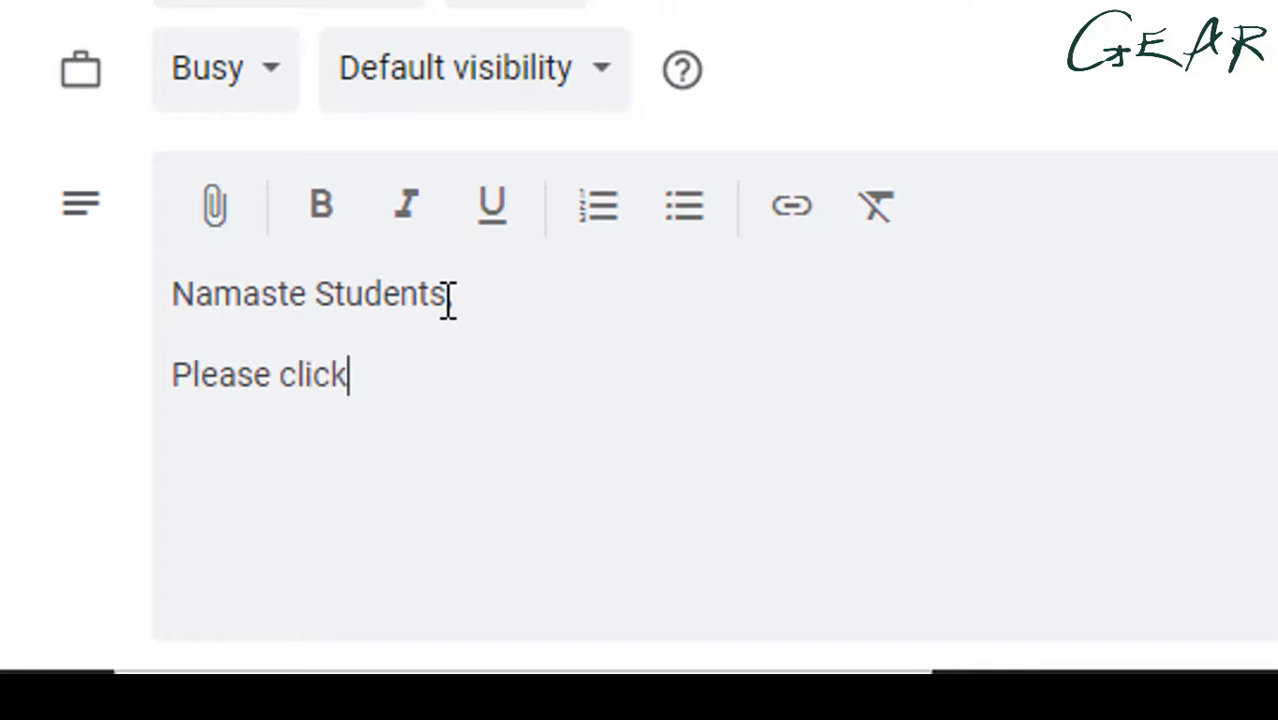
text( here to join the session)
key(Return)
key(Return)
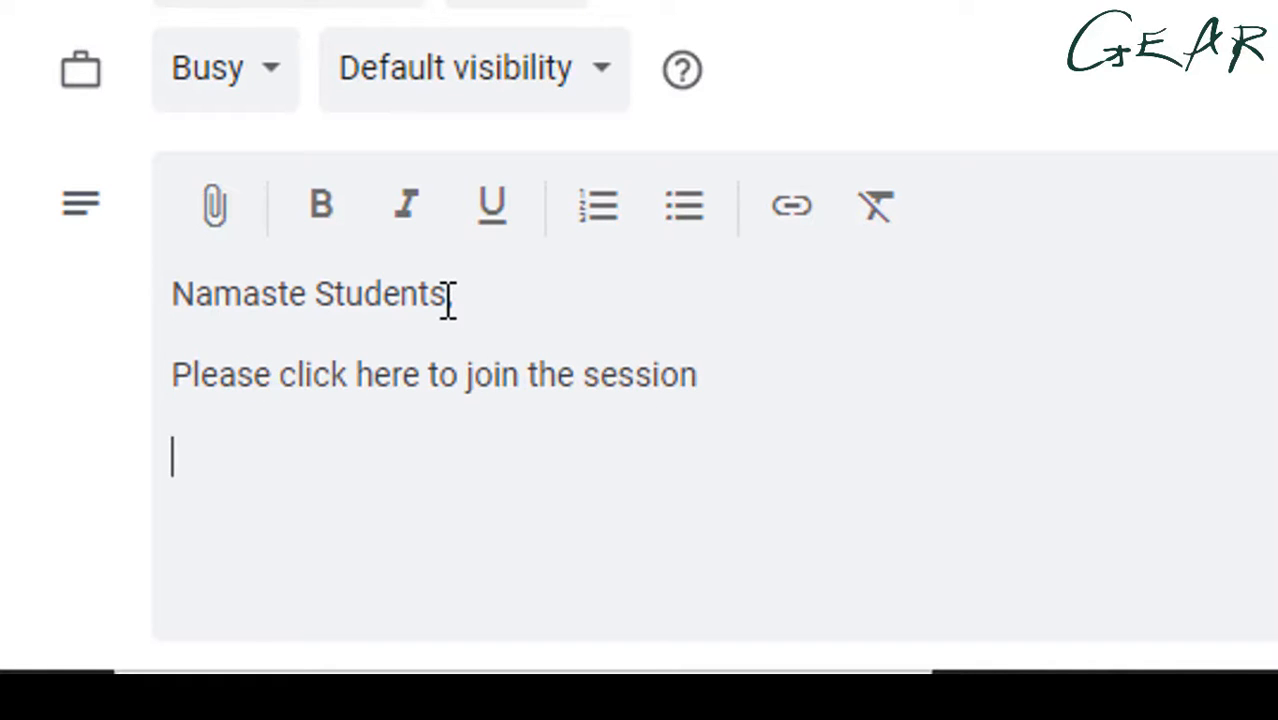
key(ctrl+v)
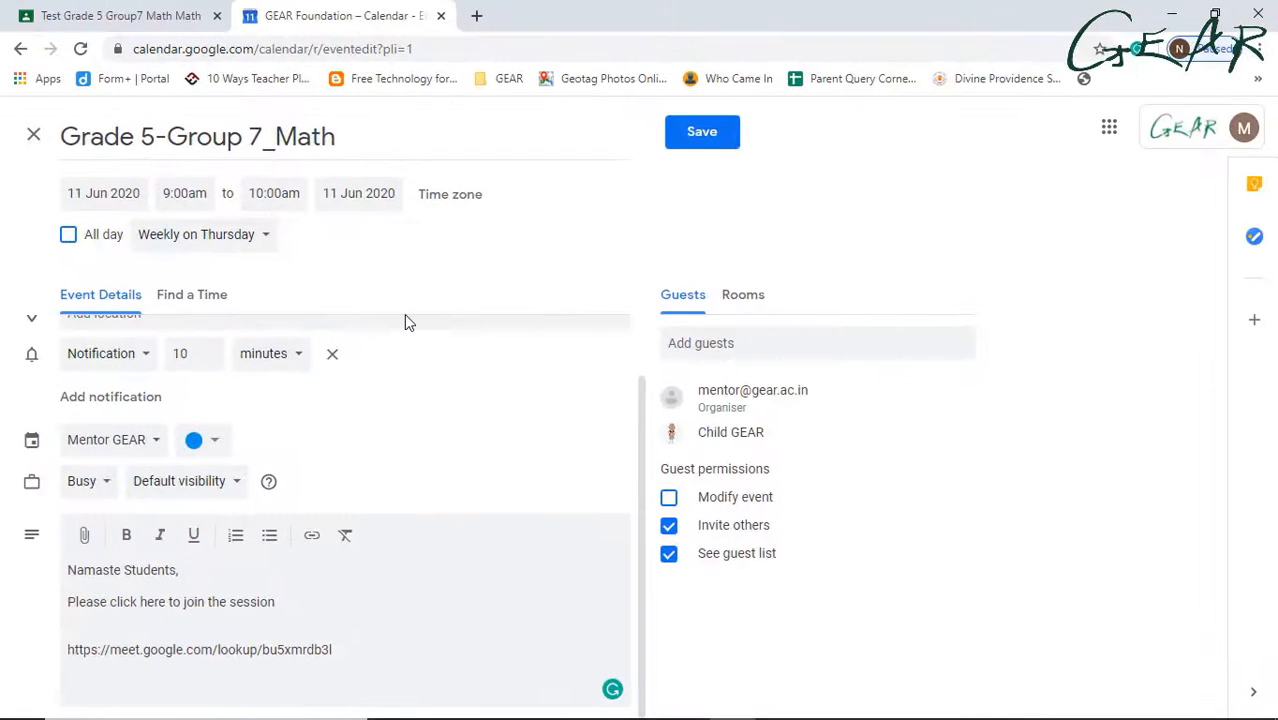
Step: Save the Grade 5-Group 7_Math event and send invitation emails to its guests
click(699, 134)
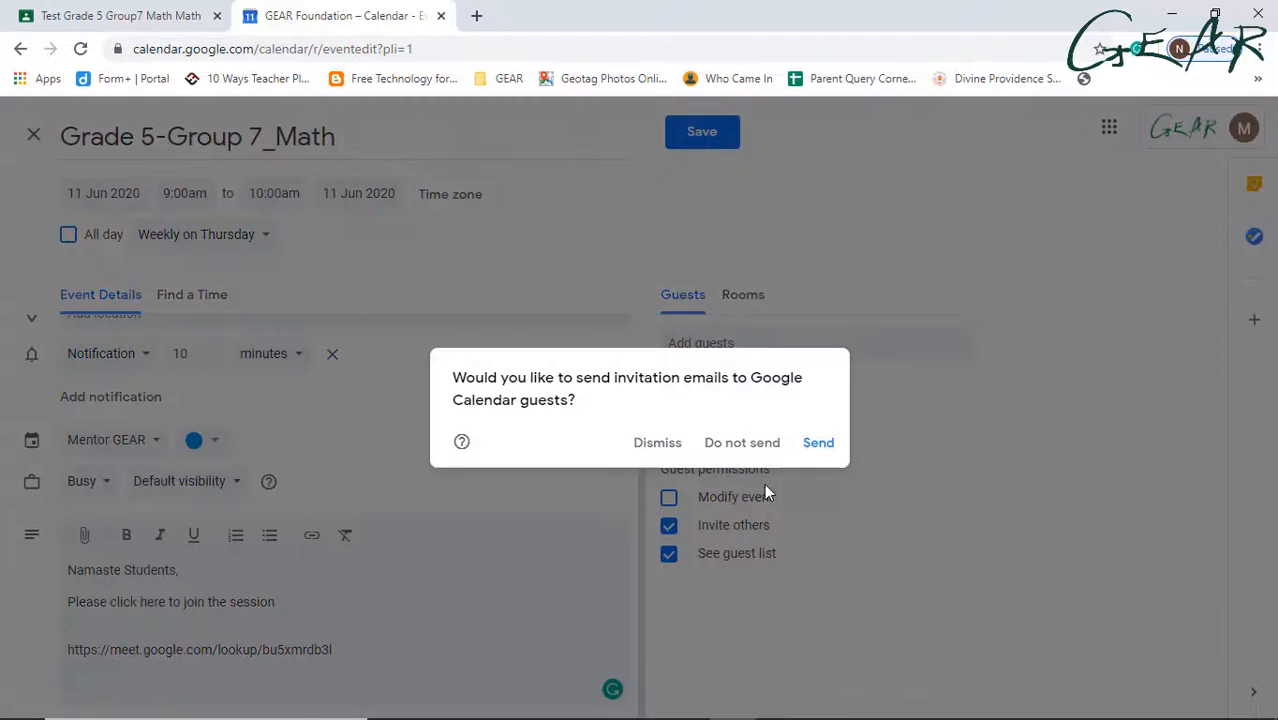
click(820, 446)
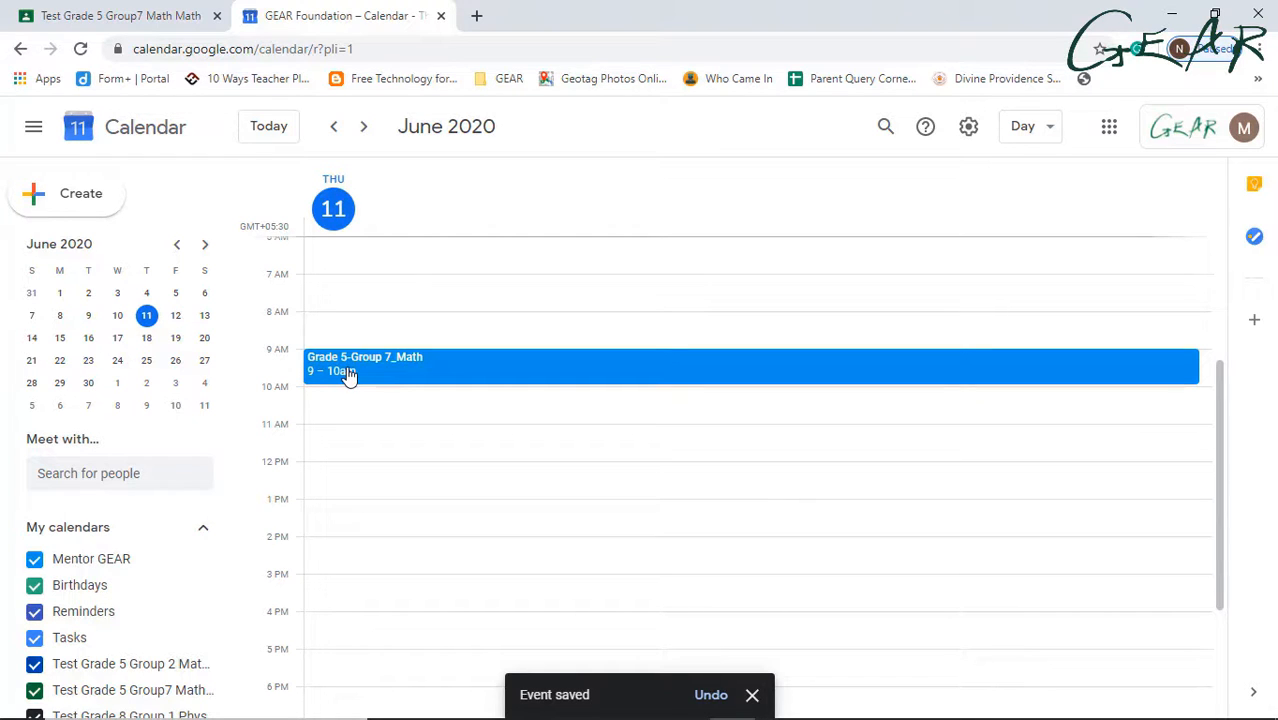
click(1053, 130)
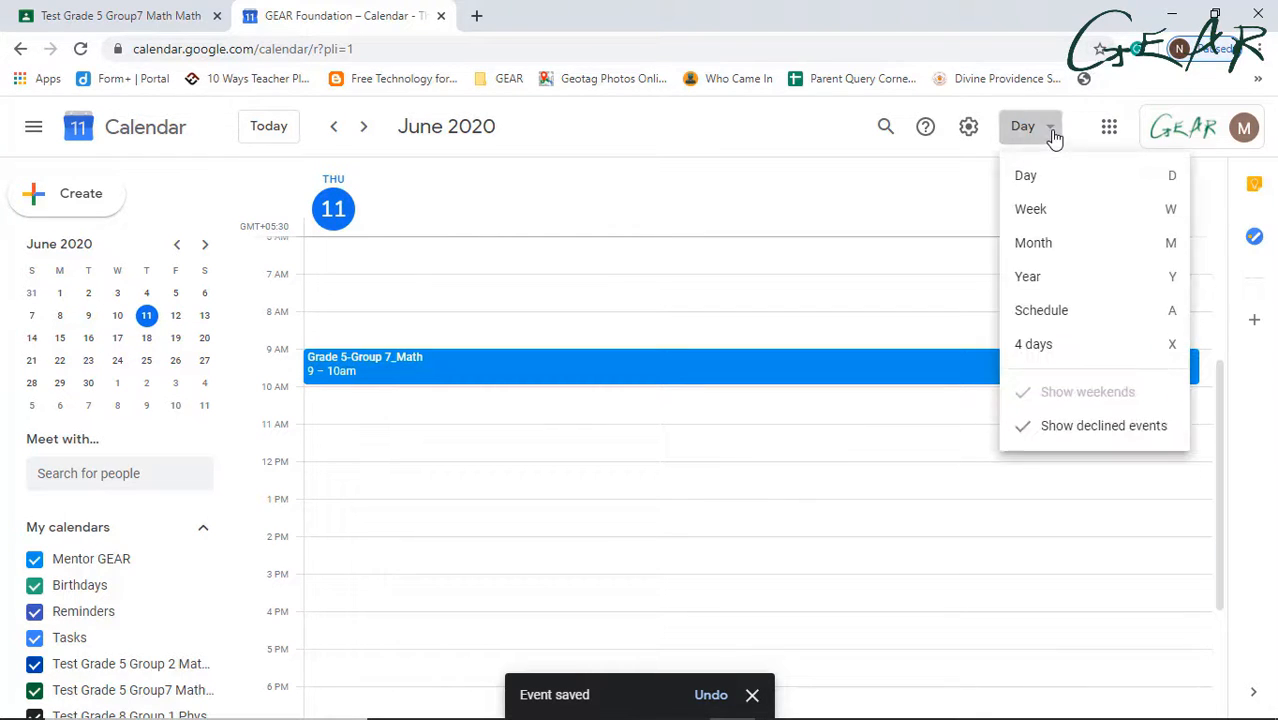
click(1061, 244)
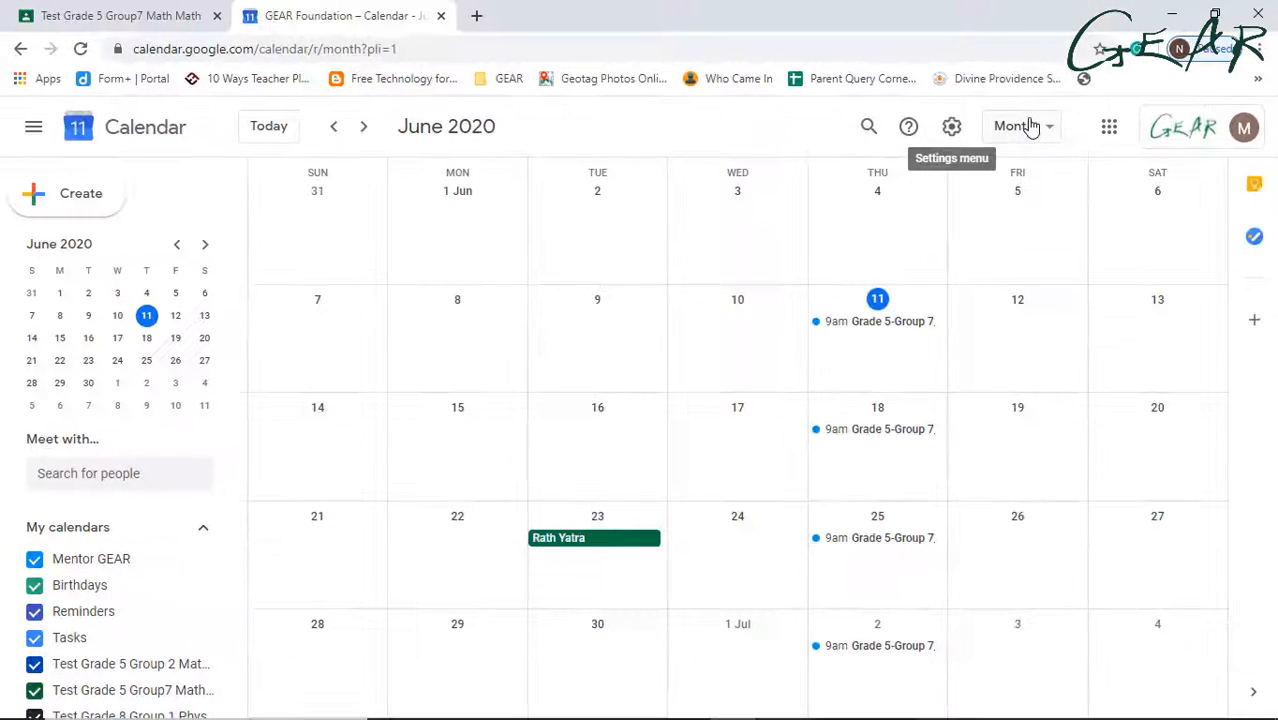
click(1045, 124)
click(1009, 176)
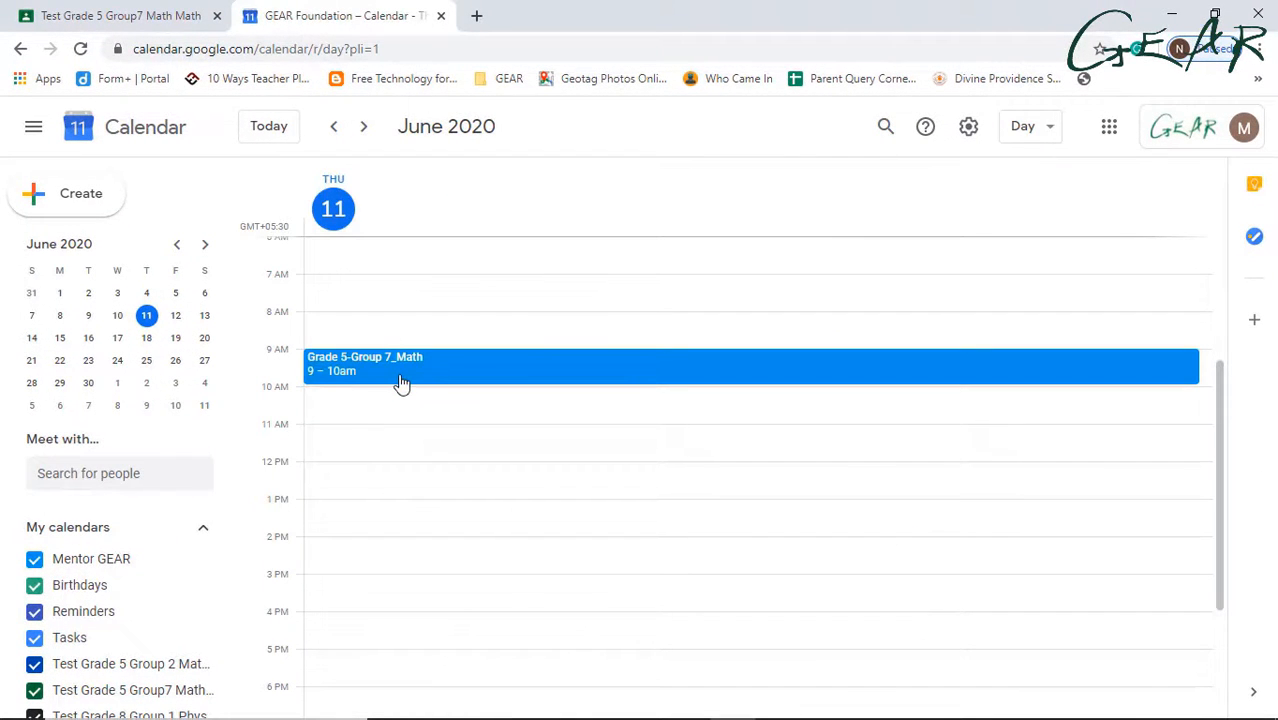
Step: Create a 10–11am event on 11 June titled 'Grade 5-Group 2_Math' and open its full details
click(340, 405)
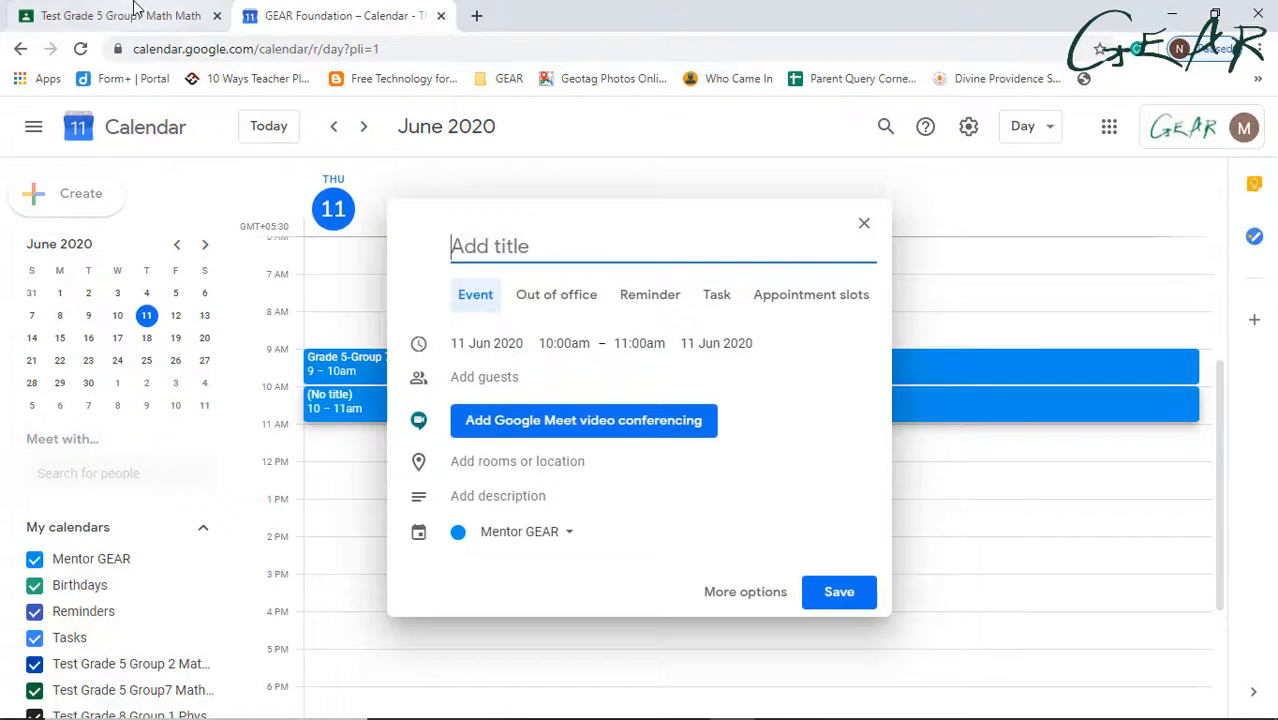
click(135, 8)
click(20, 49)
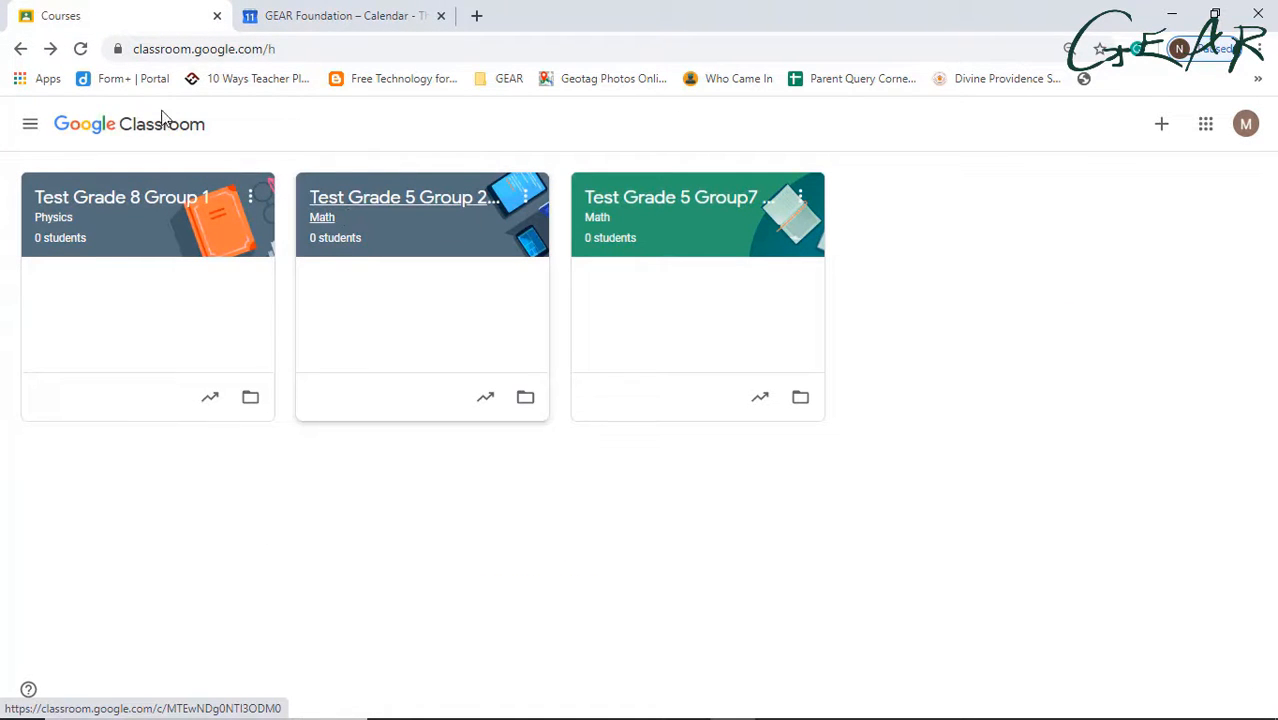
click(390, 15)
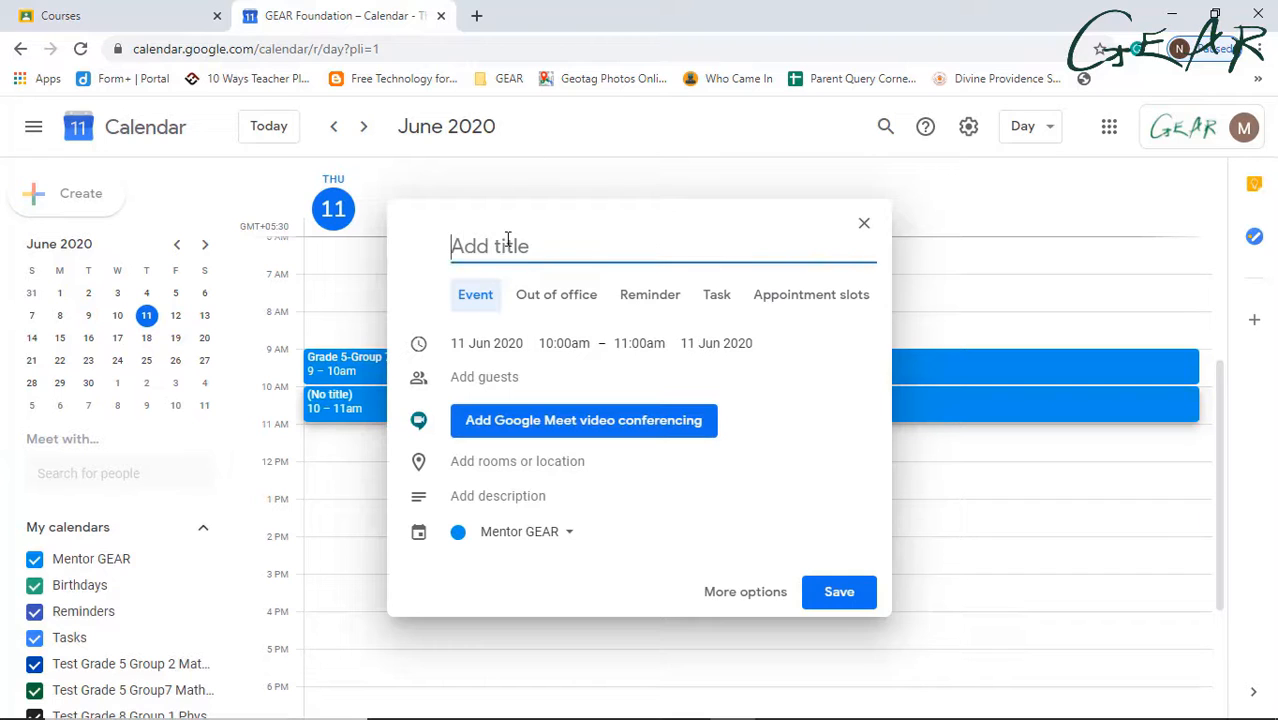
text(Gra)
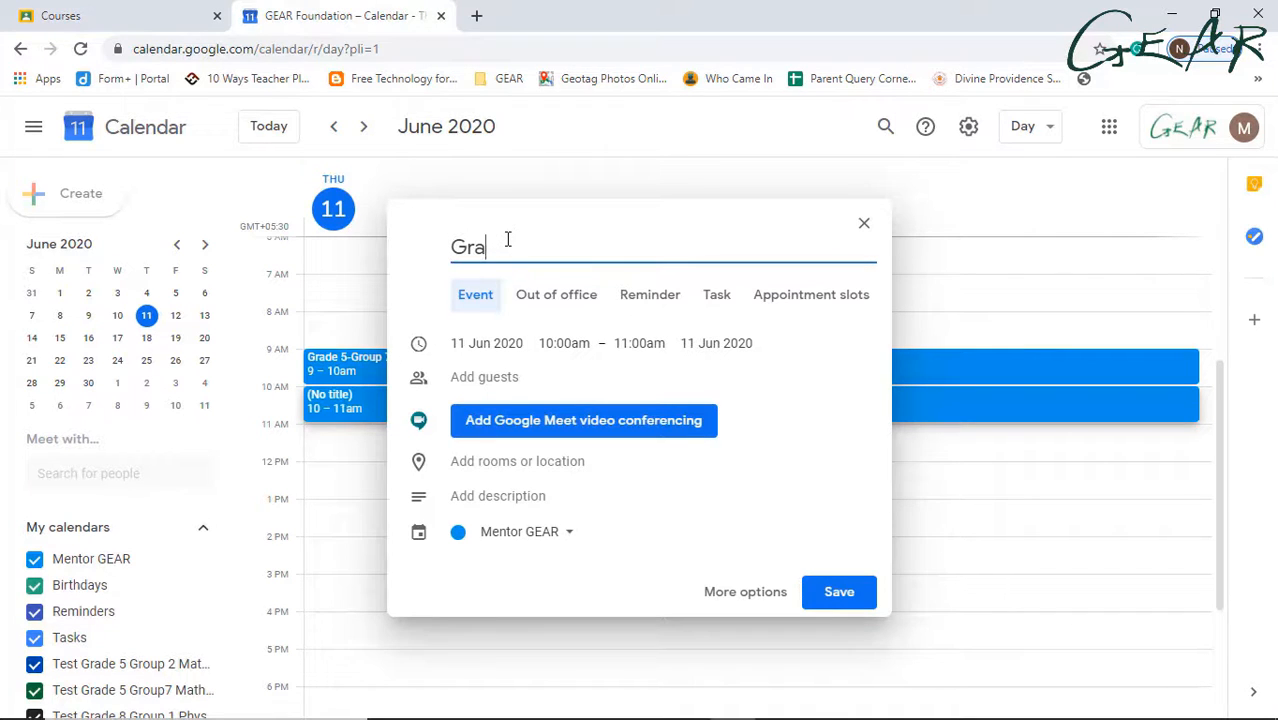
text(ede 5-Group 2)
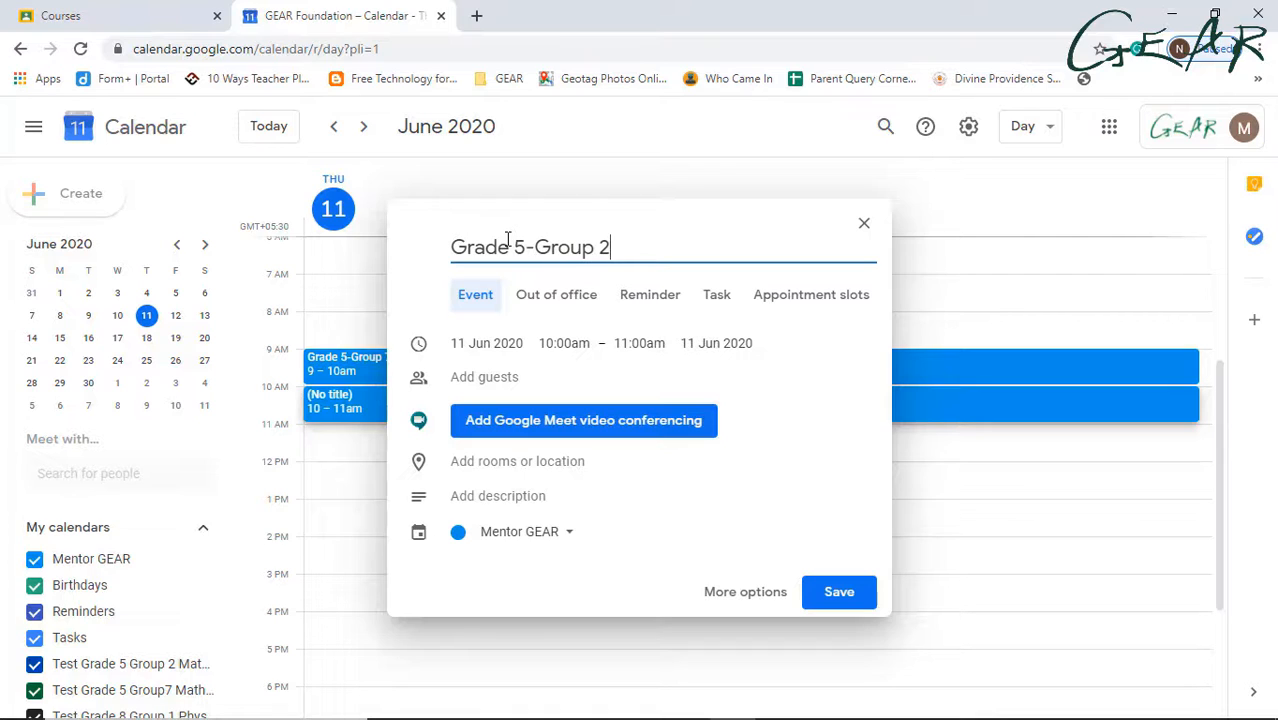
text(_Math)
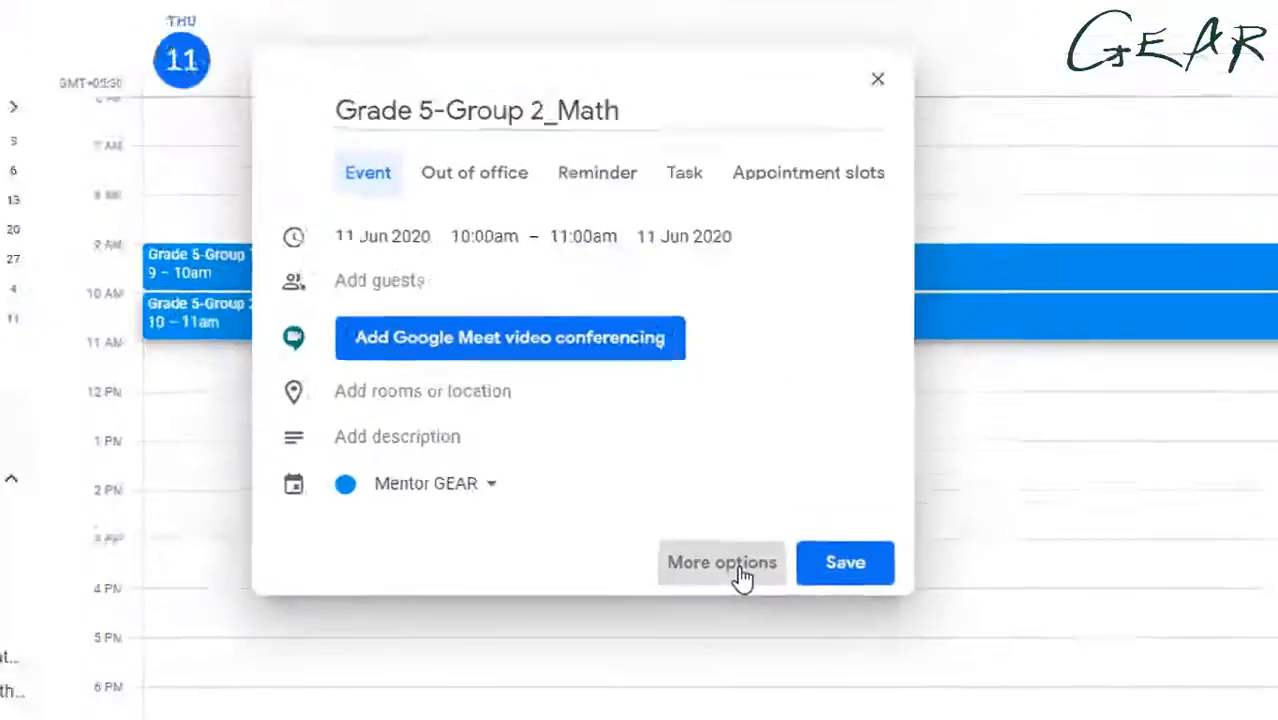
click(670, 522)
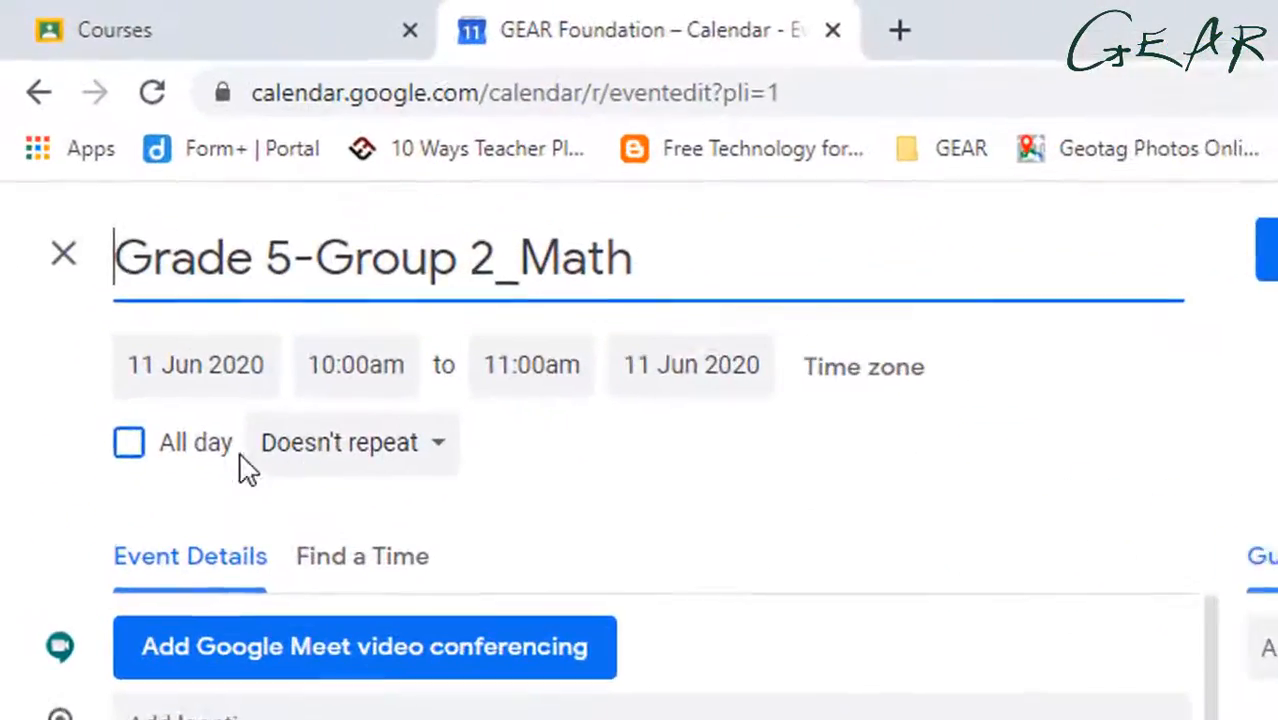
Step: Repeat Grade 5-Group 2_Math weekly on Thursday, invite the 'child' student account, and remove its Meet conferencing
click(402, 460)
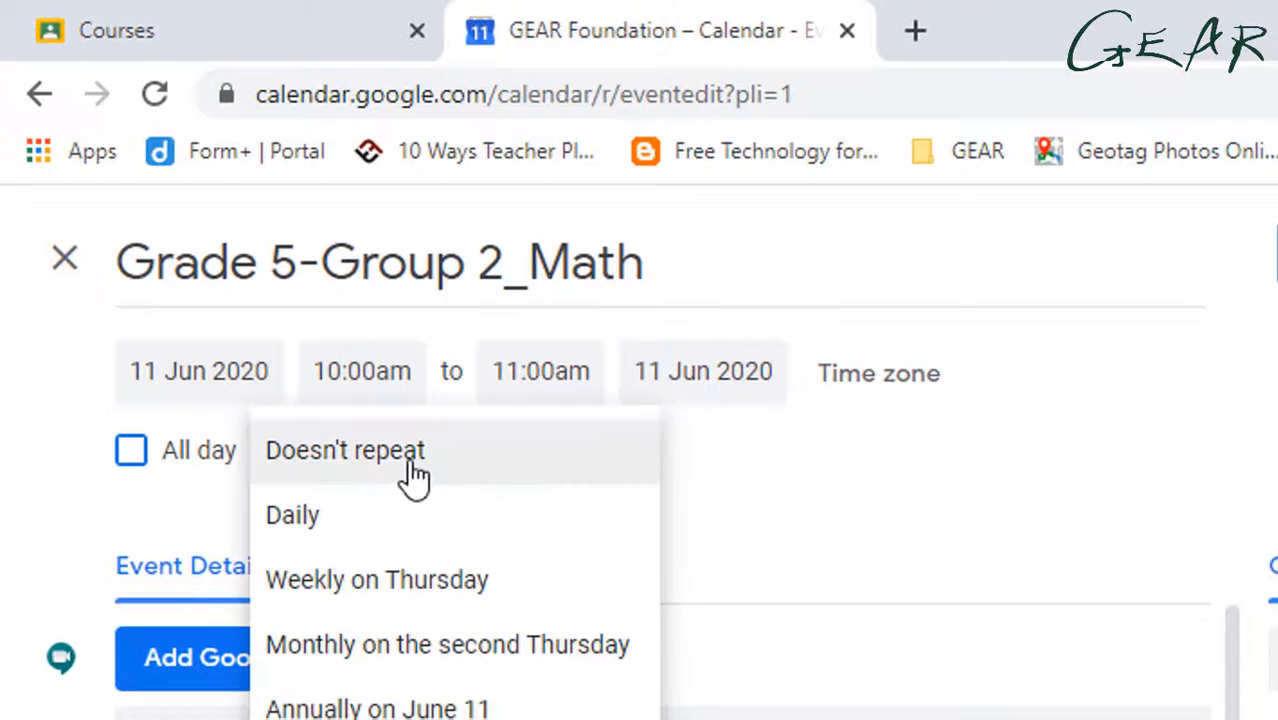
click(388, 598)
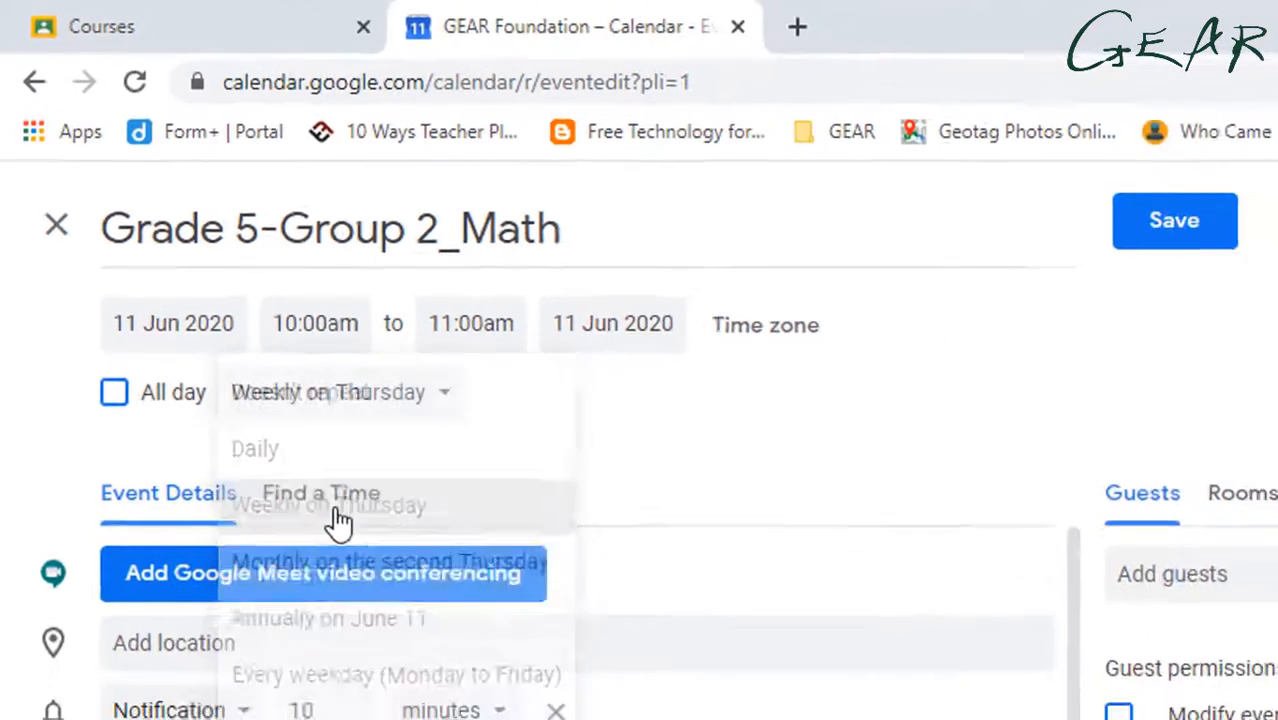
click(707, 343)
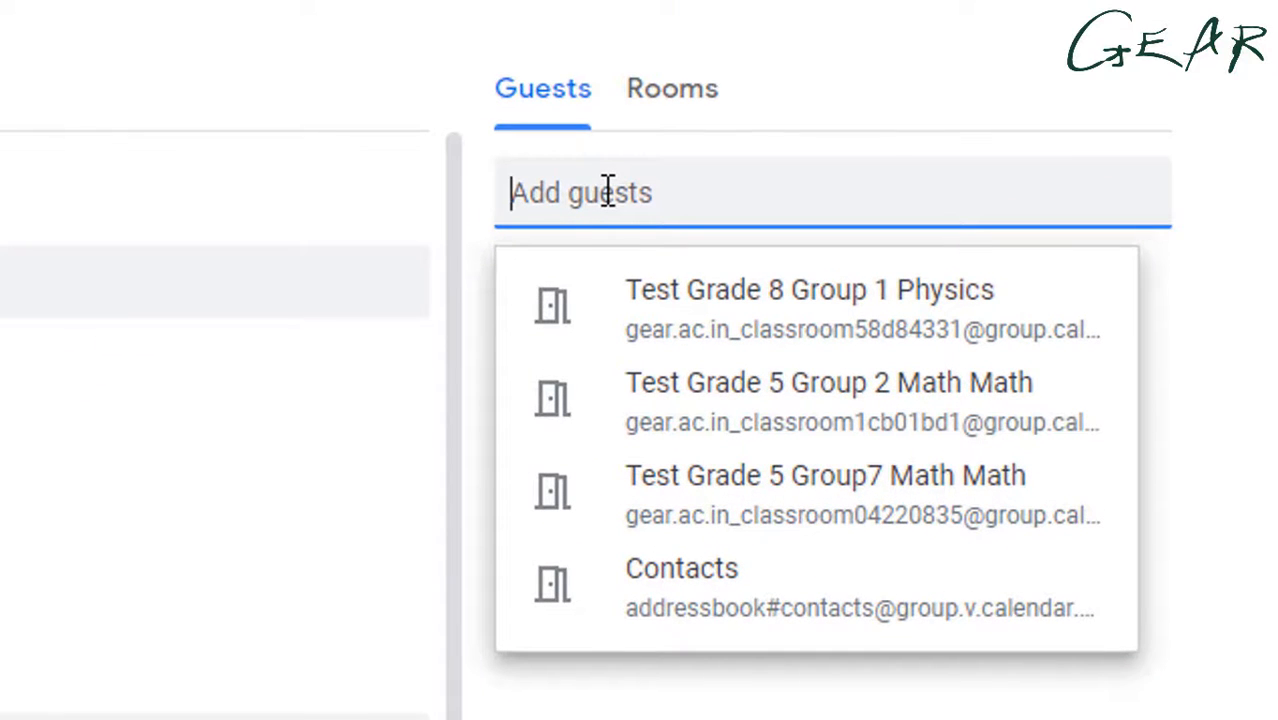
text(child)
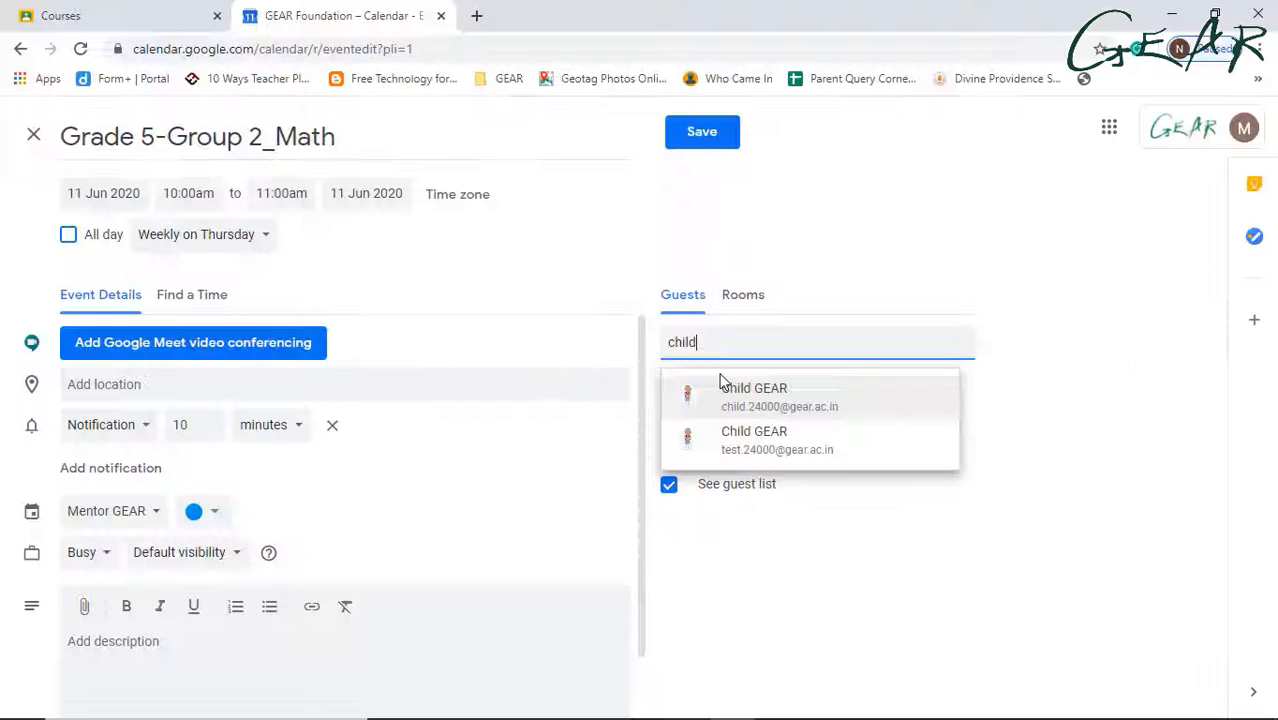
click(791, 393)
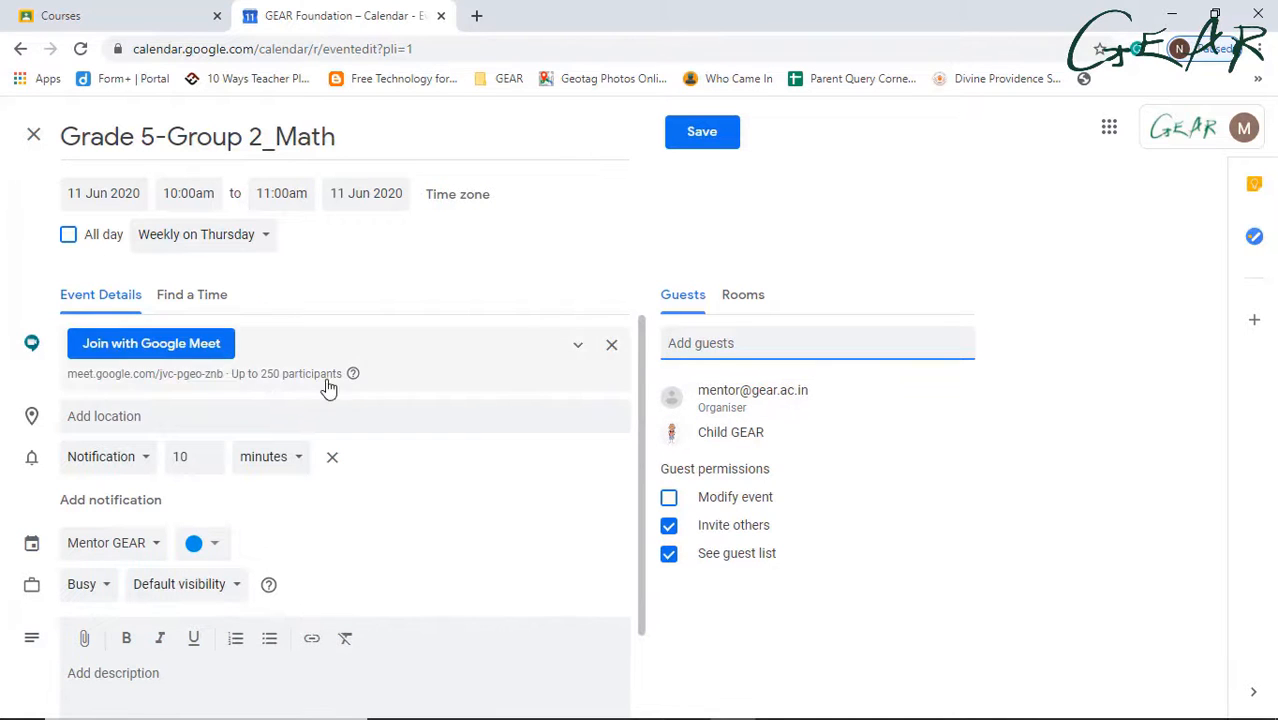
click(827, 341)
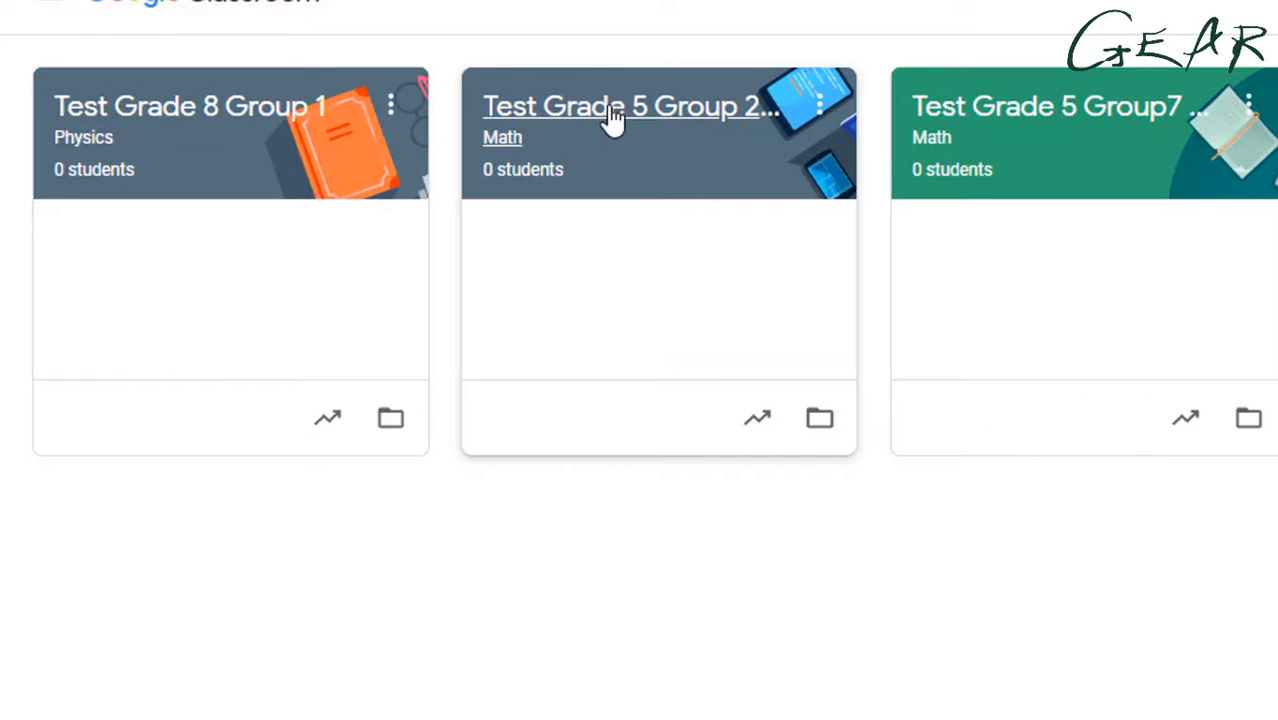
Step: Select the Meet link on the Test Grade 5 Group 2 Math class page, then begin the Calendar event's description
click(668, 120)
drag(845, 258, 467, 252)
key(ctrl+c)
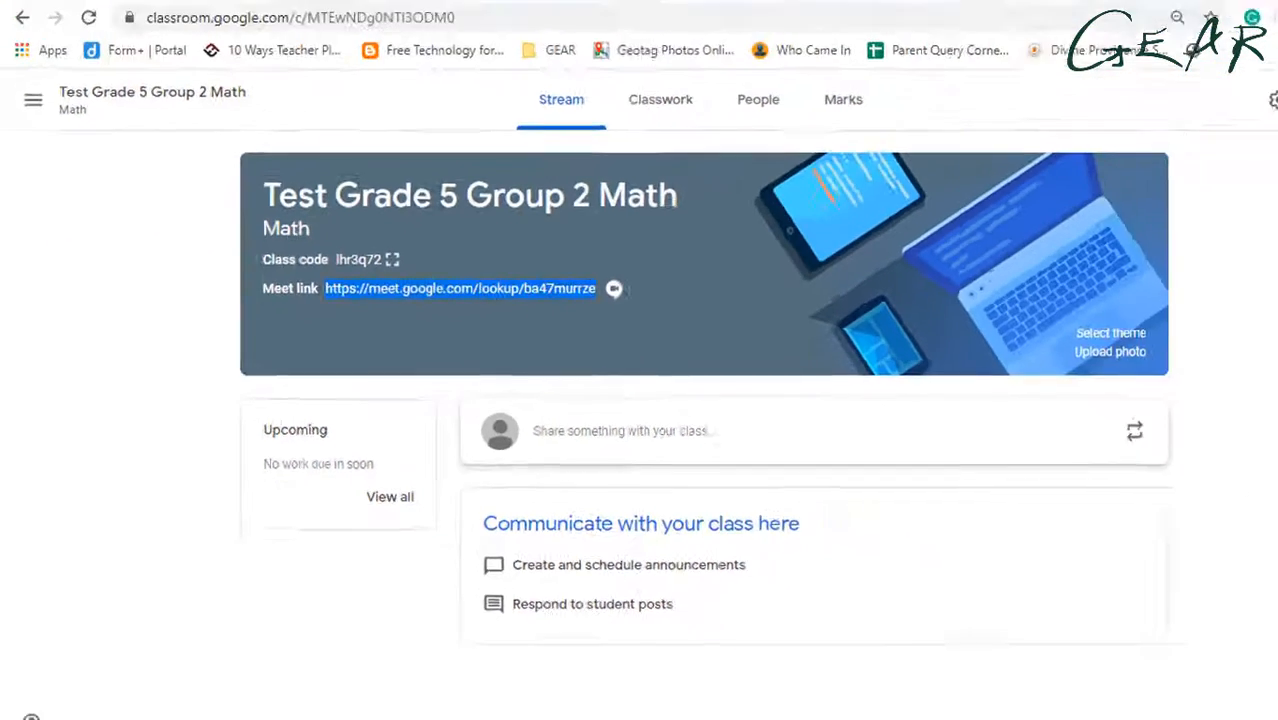
click(342, 16)
click(159, 652)
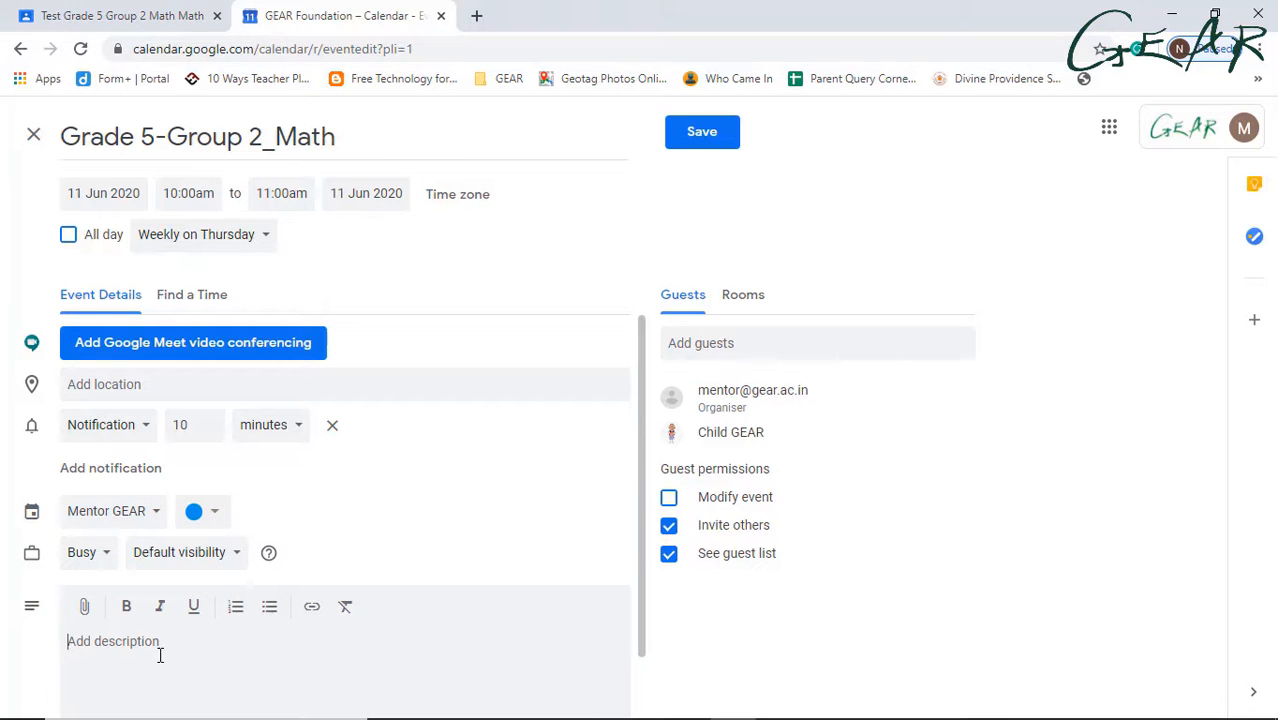
Step: Write 'Namaste Students,' and 'Please click below to join the session' in the description, then paste the Meet link
text(Namaste Students,)
key(Return)
text(PLease clic)
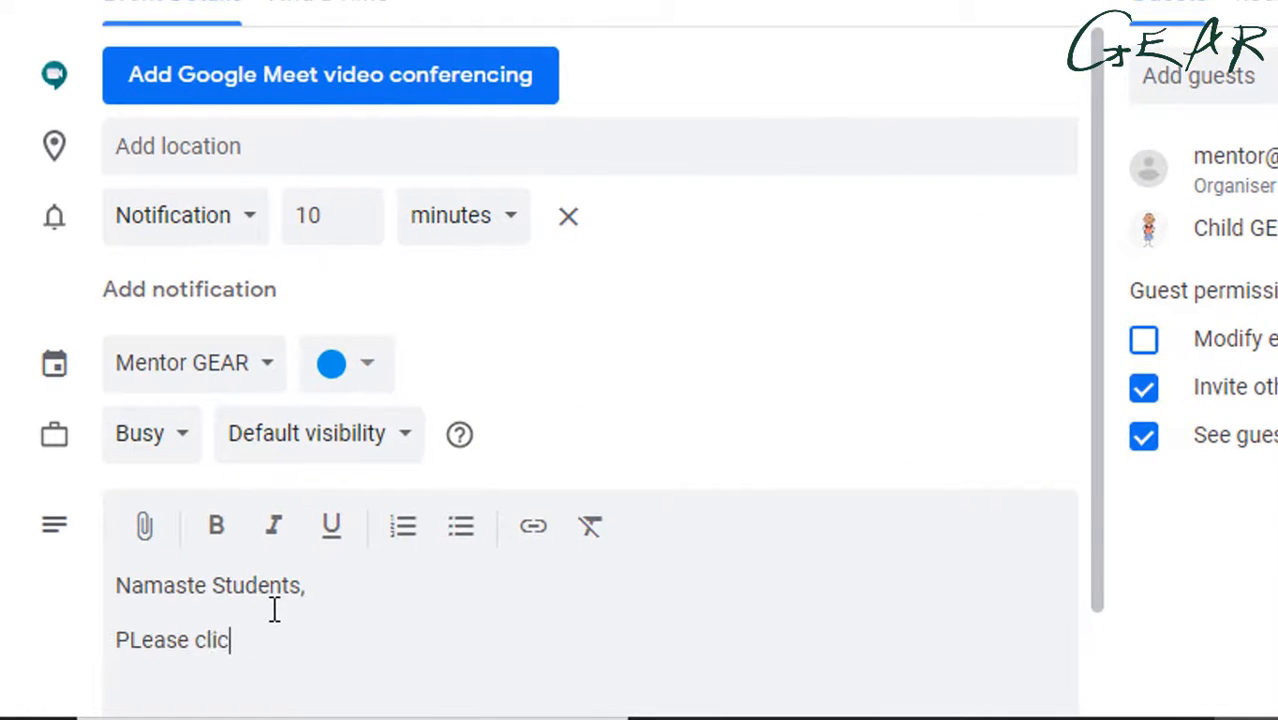
text(k below)
mouse_move(150, 640)
click(225, 502)
text(for)
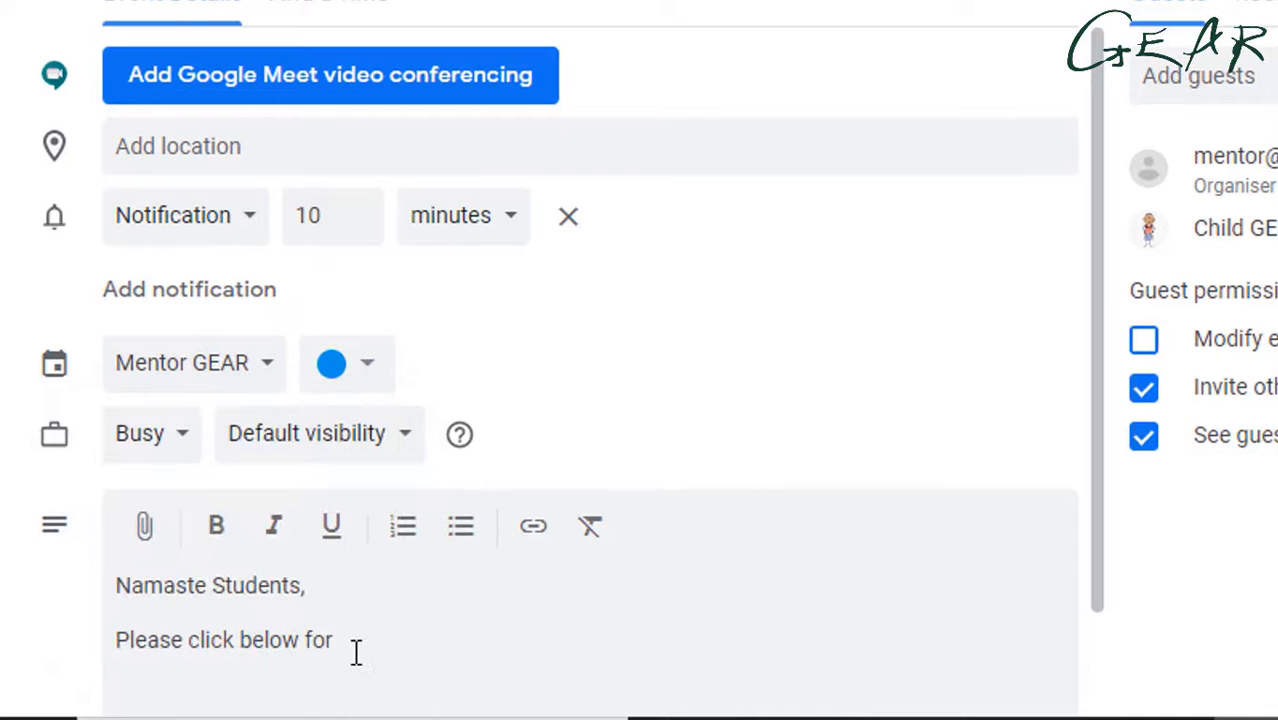
key(BackSpace)
key(BackSpace)
key(BackSpace)
key(BackSpace)
text(to join the session)
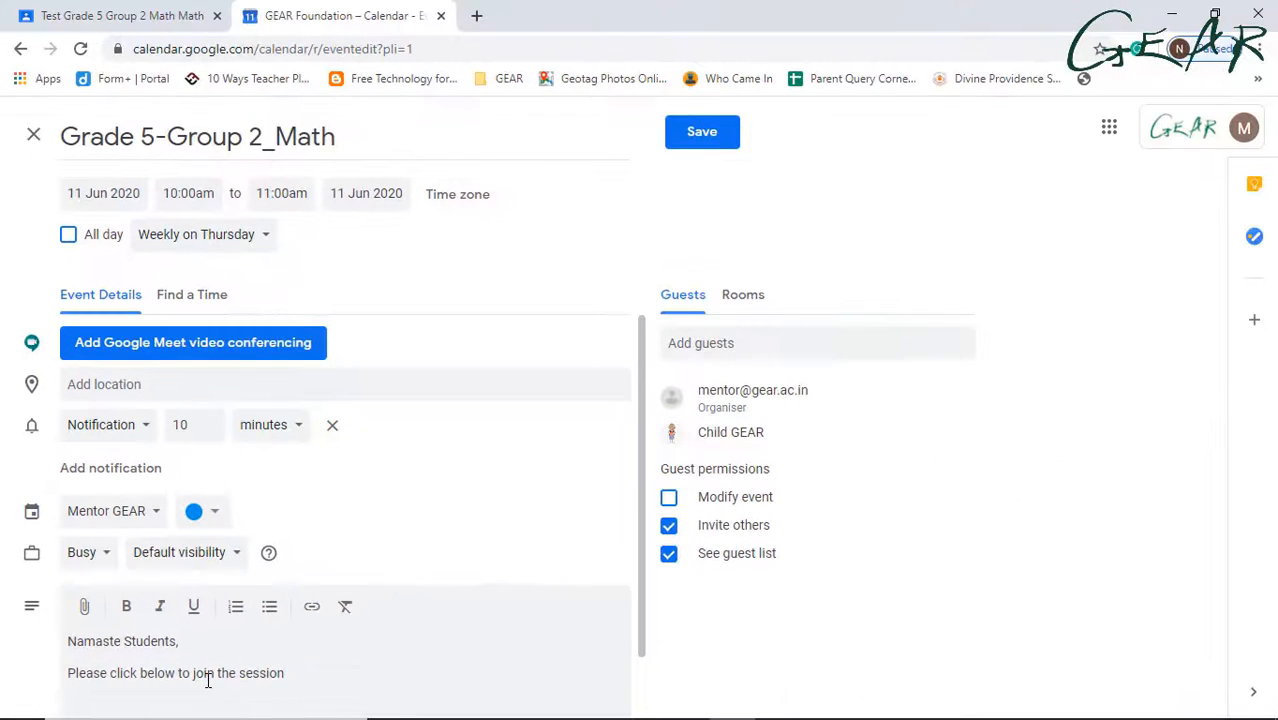
key(Return)
key(Return)
key(ctrl+v)
click(526, 690)
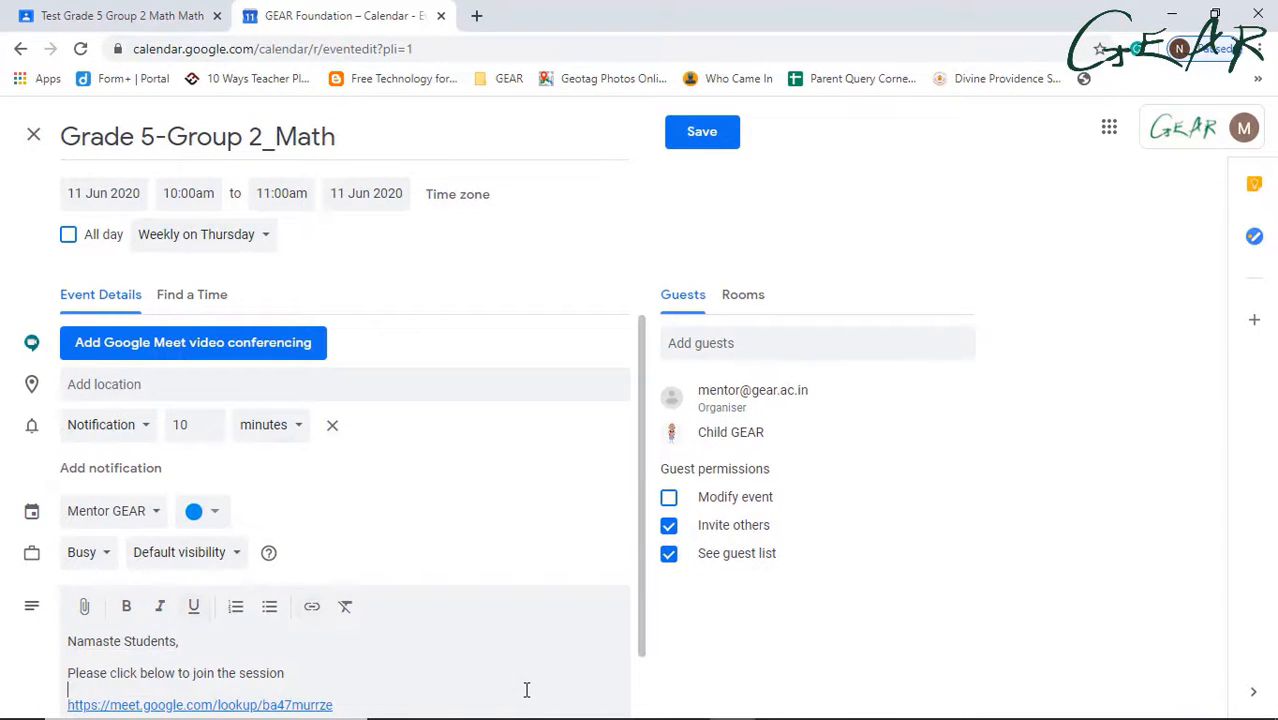
scroll(526, 690, down, 1)
scroll(477, 606, up, 1)
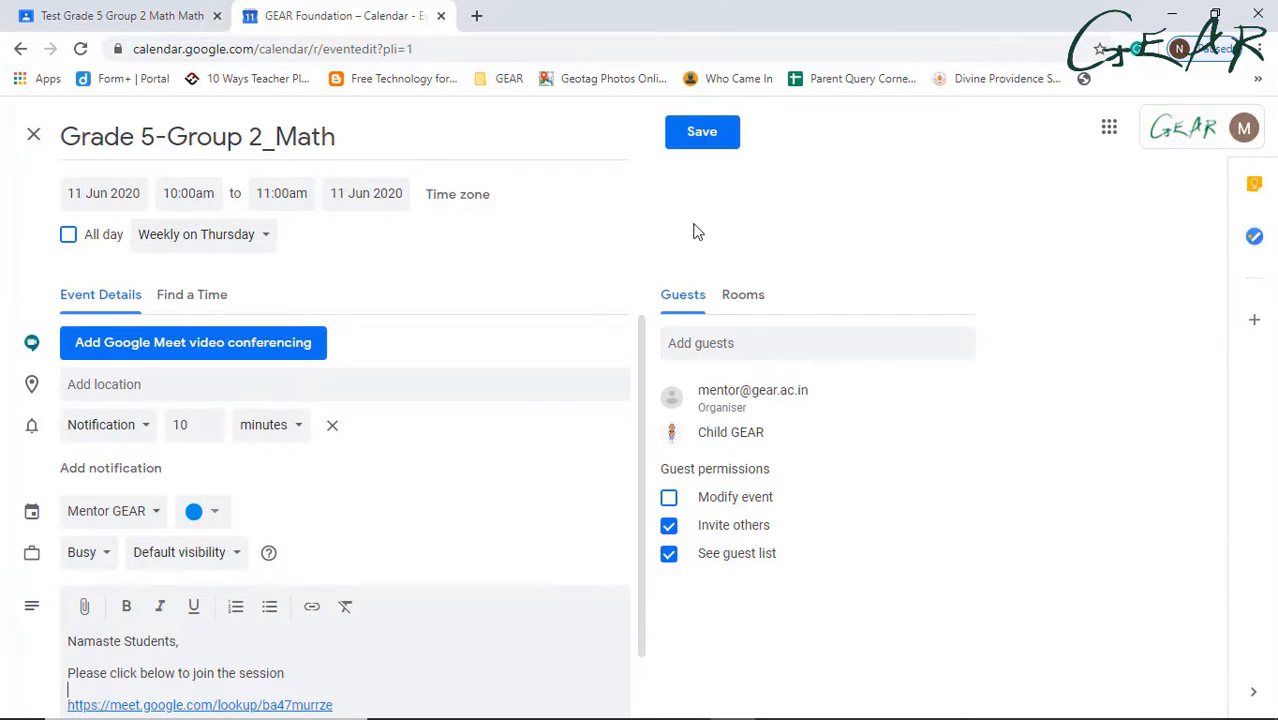
Step: Save the event, send invitations to the guests, and switch the calendar to month view
click(719, 143)
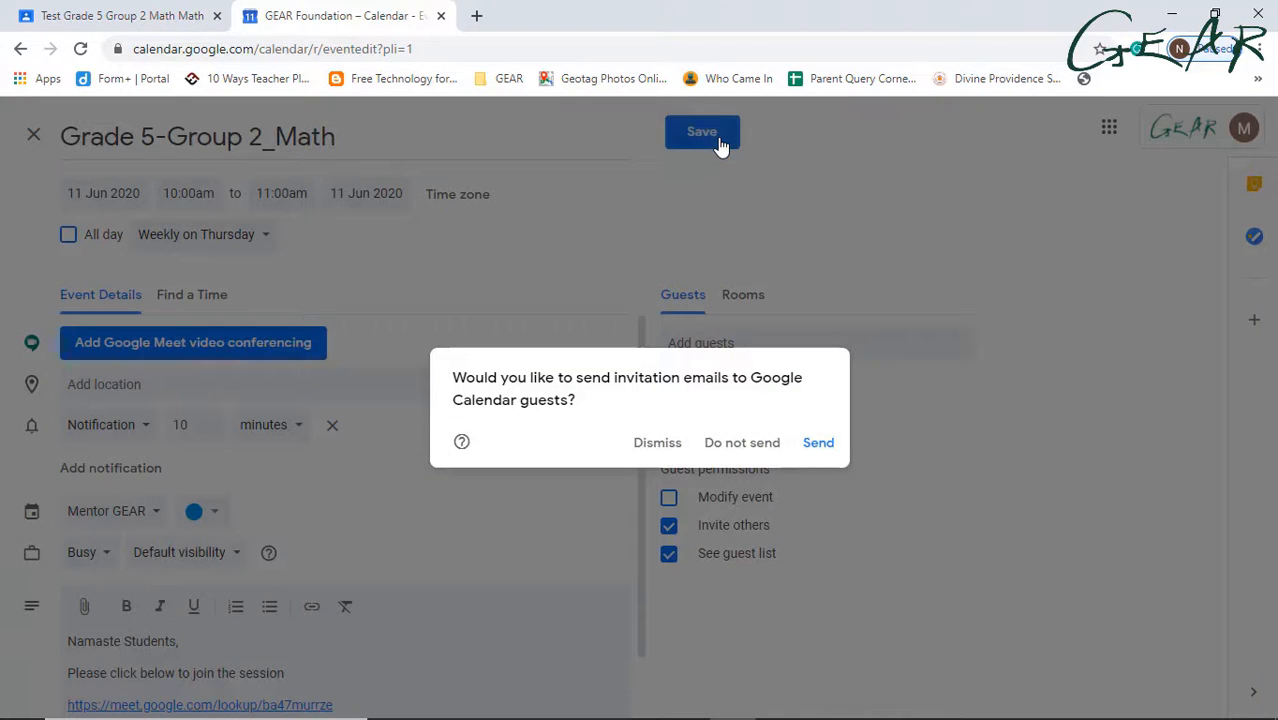
click(825, 444)
click(152, 12)
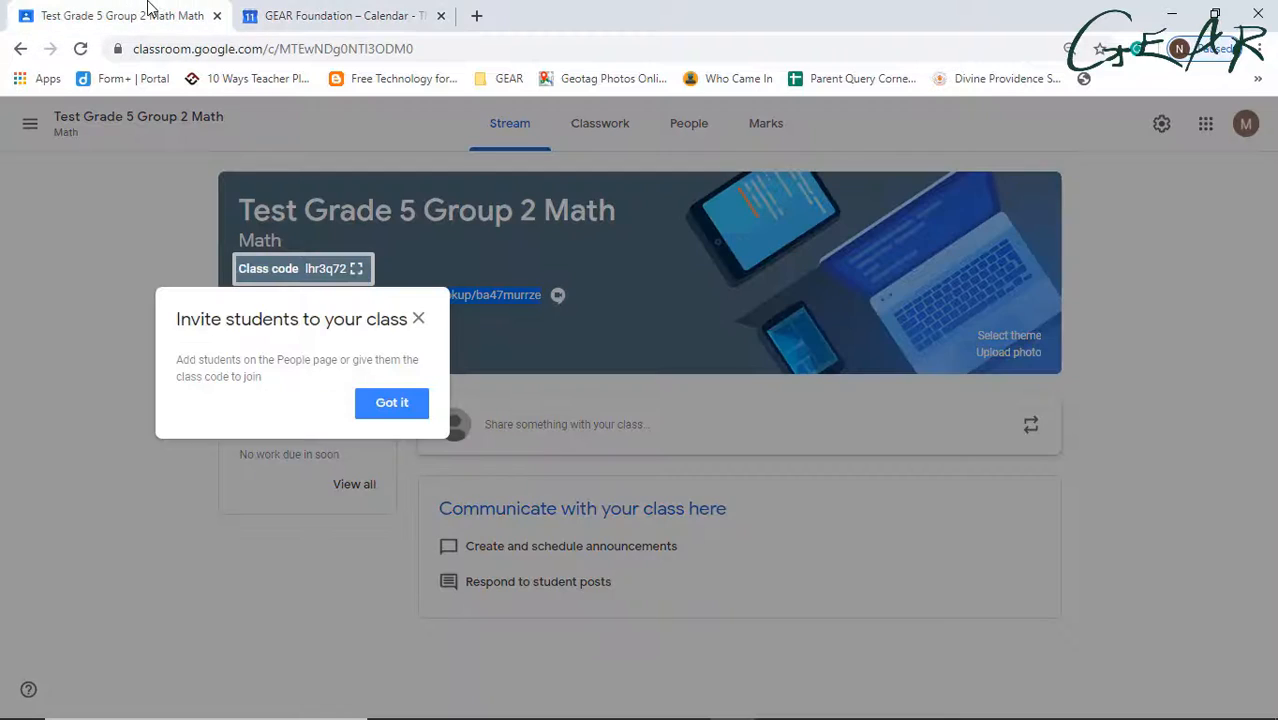
click(279, 12)
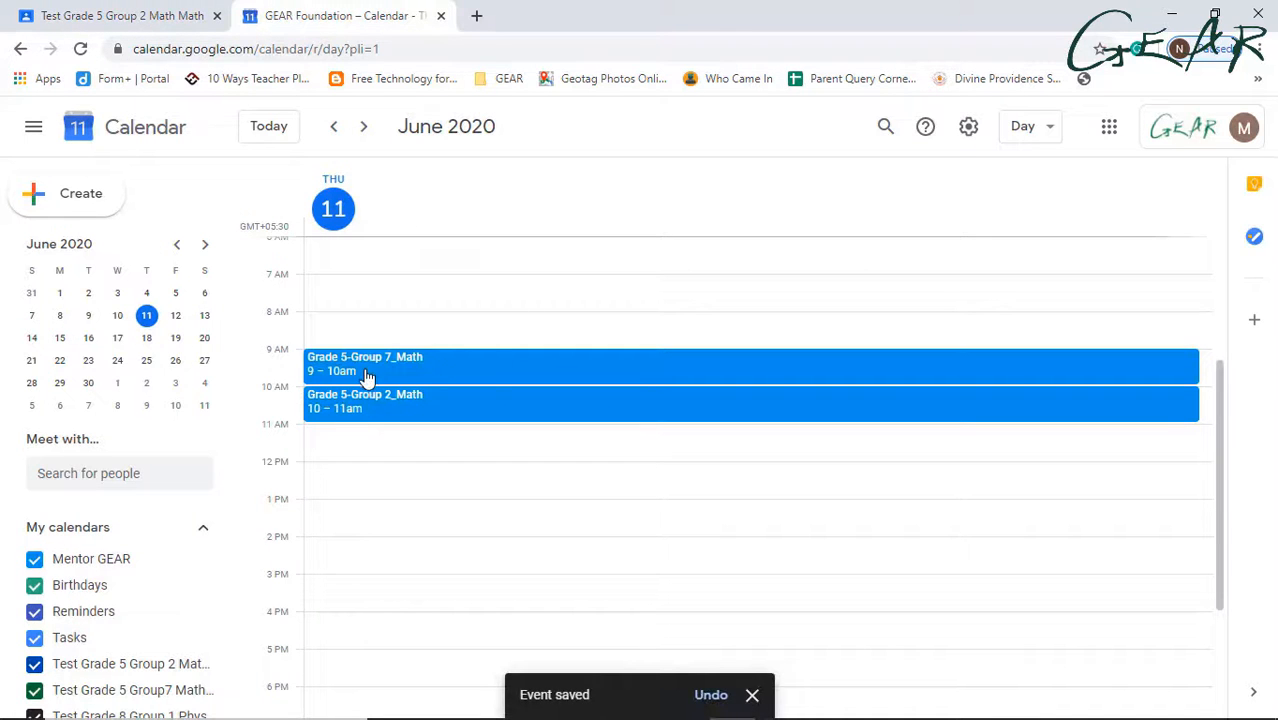
click(1045, 130)
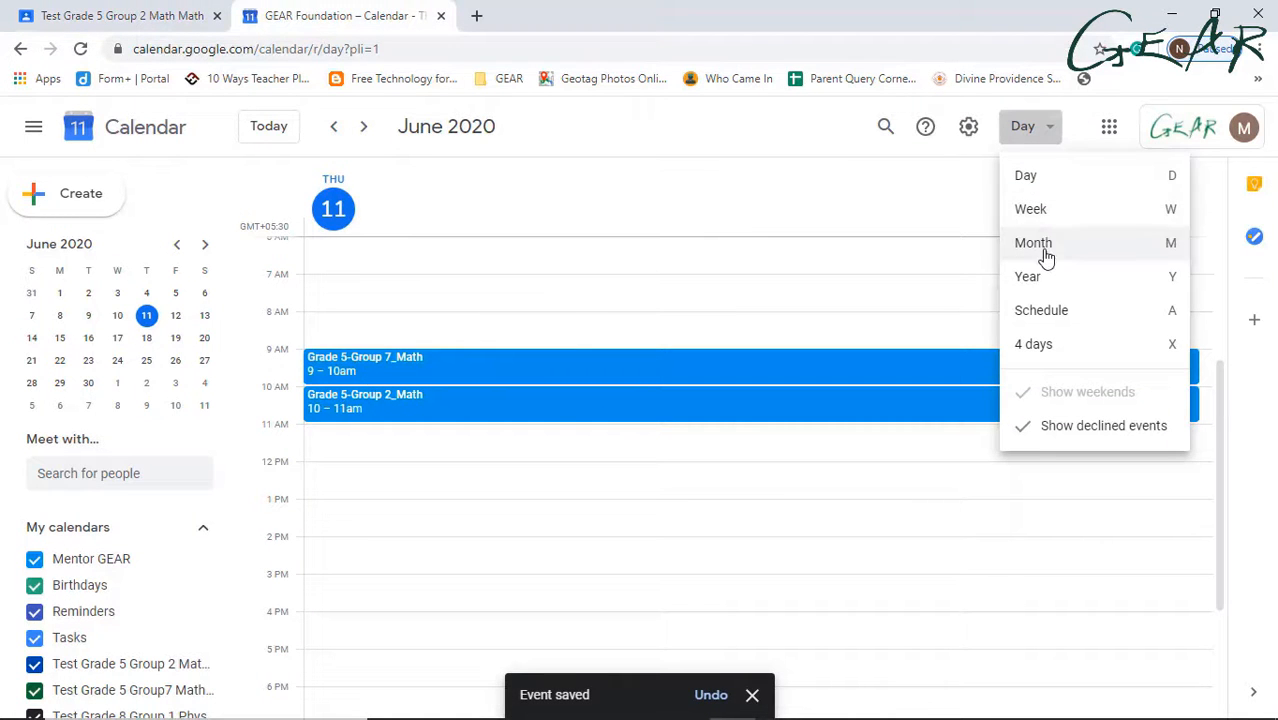
click(1035, 243)
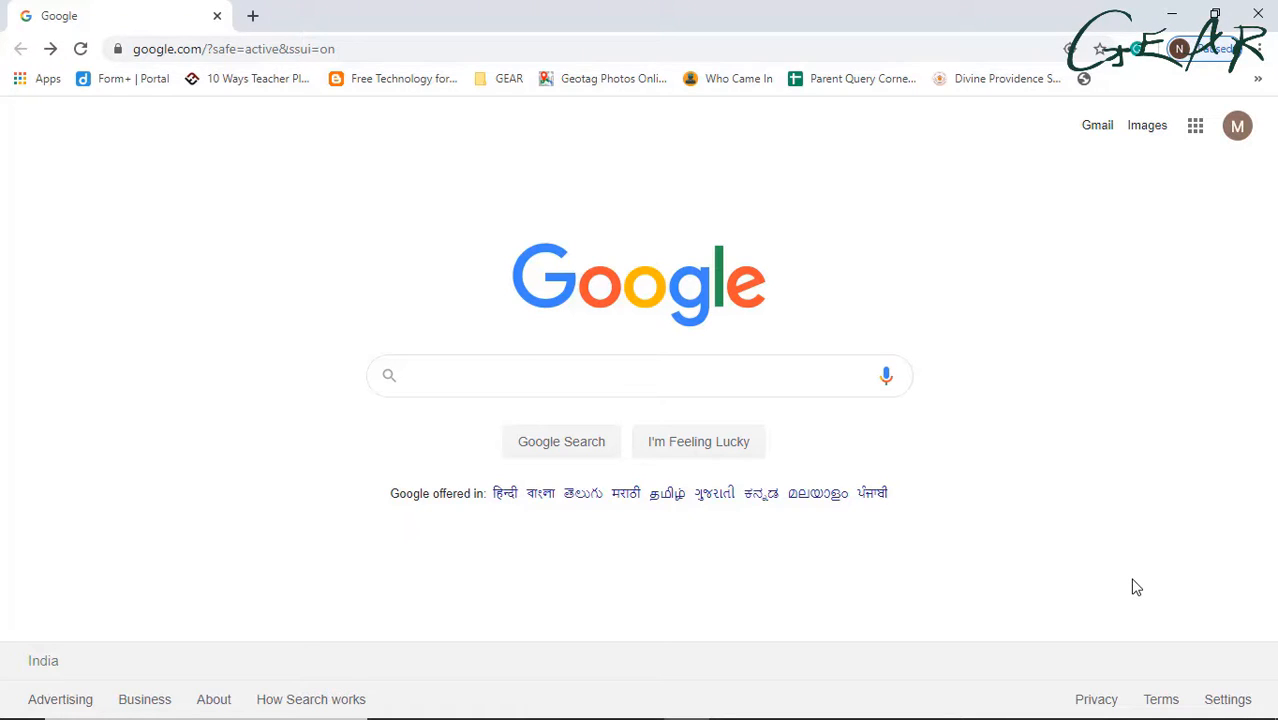
Step: Open the Test Grade 5 Group 2 Math class in Google Classroom from the apps grid
click(1196, 125)
click(1007, 318)
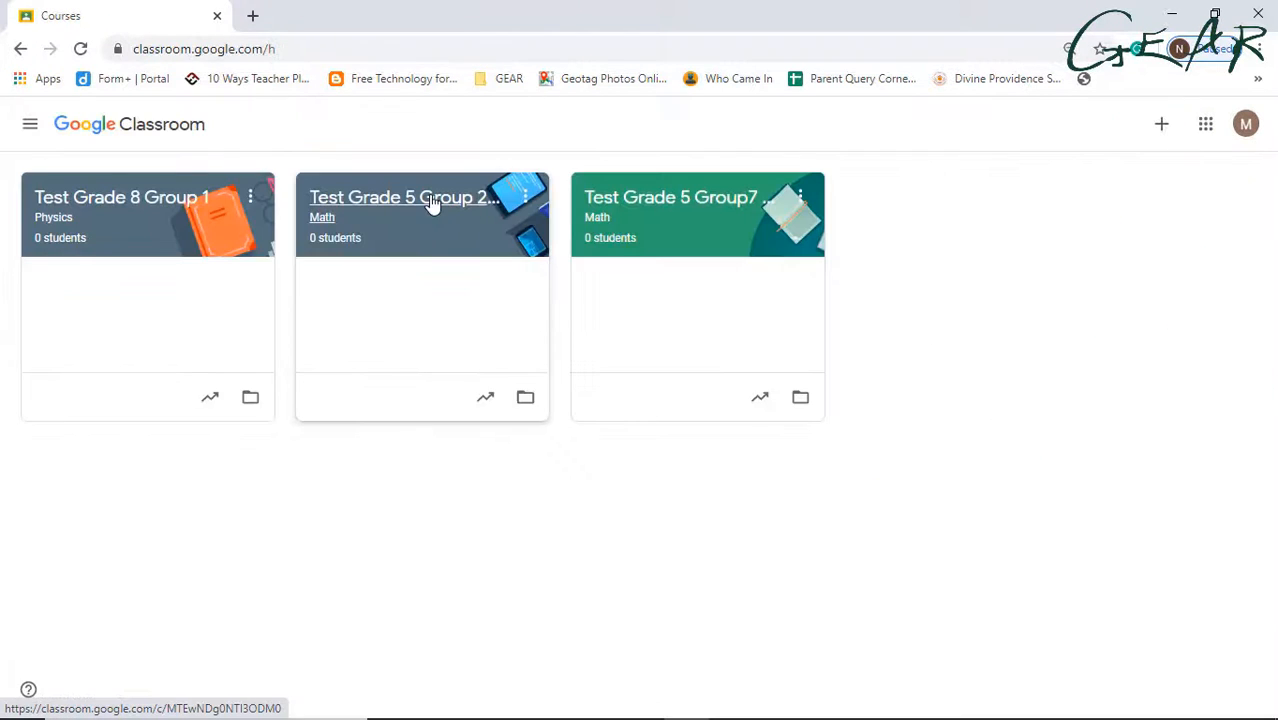
click(428, 197)
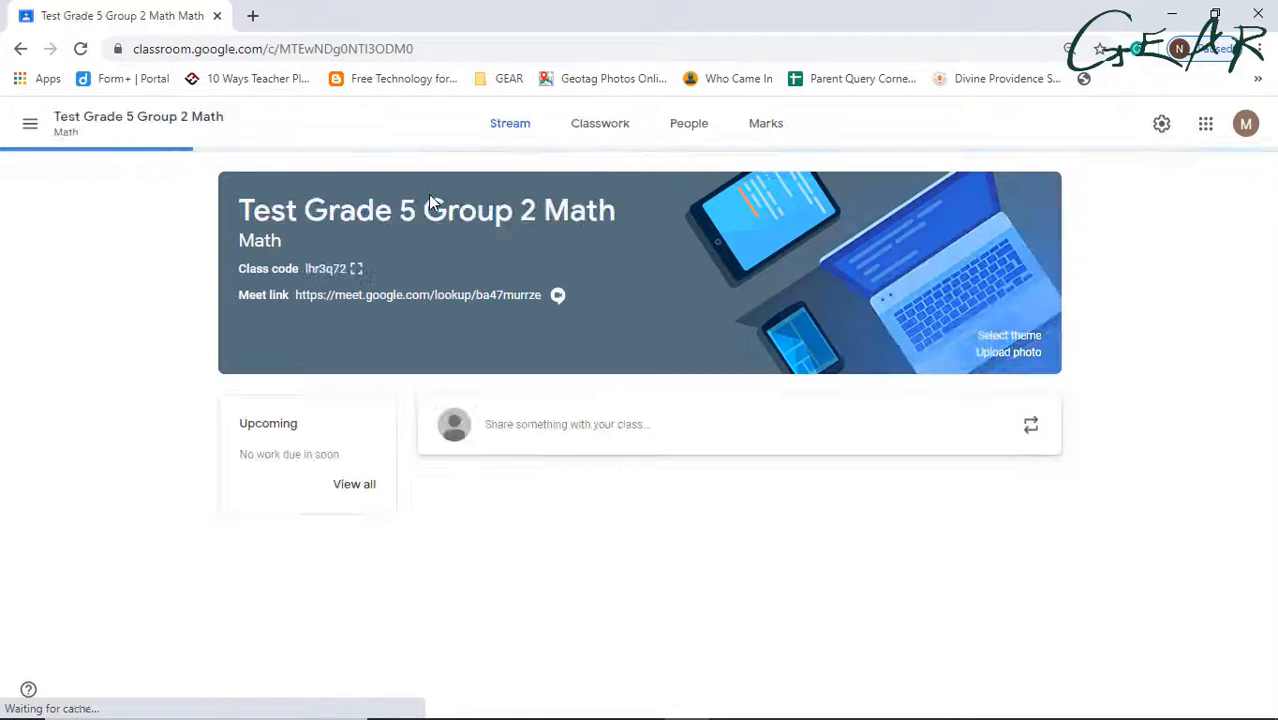
Step: Join the class Meet call from its link, leave it, and return to the class page
click(404, 303)
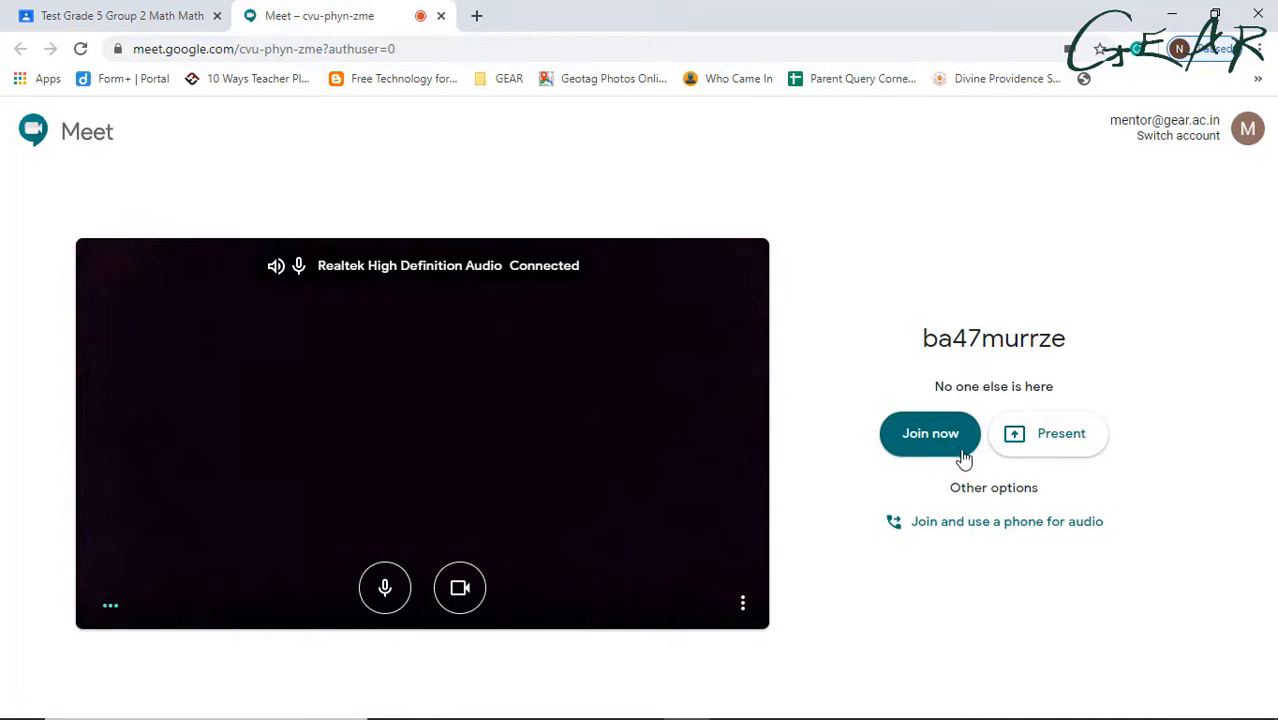
click(944, 452)
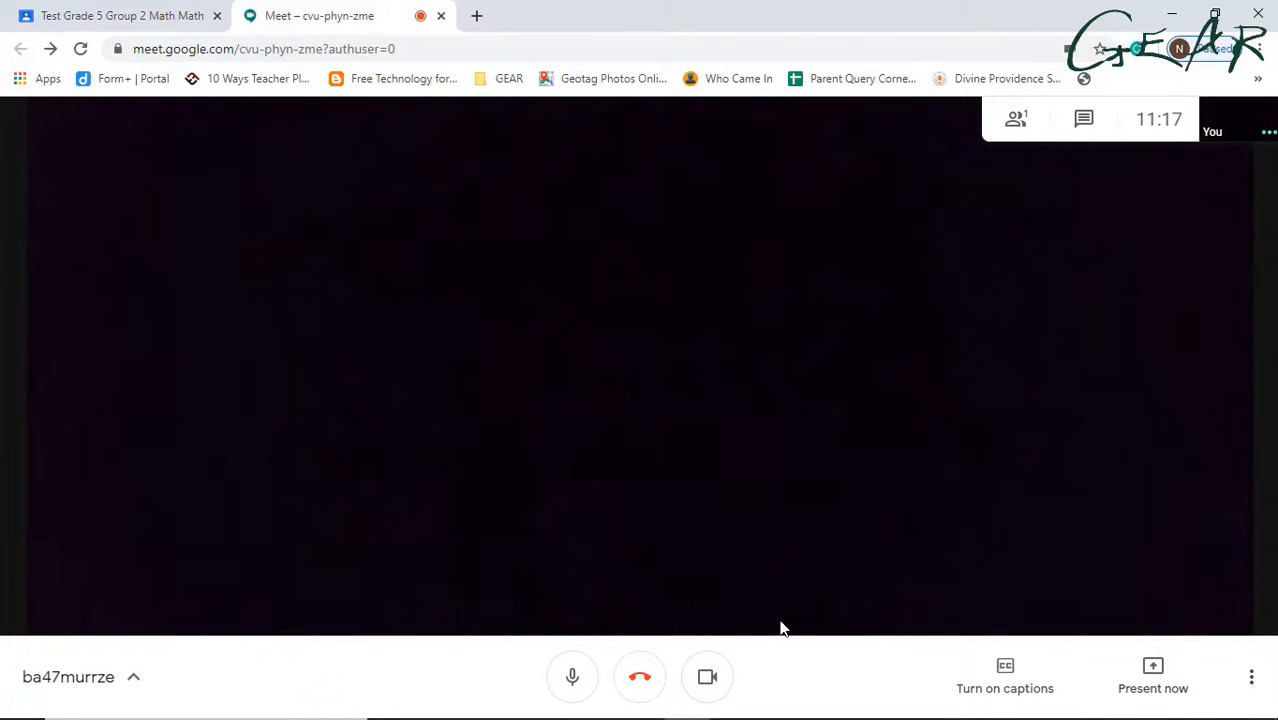
click(636, 697)
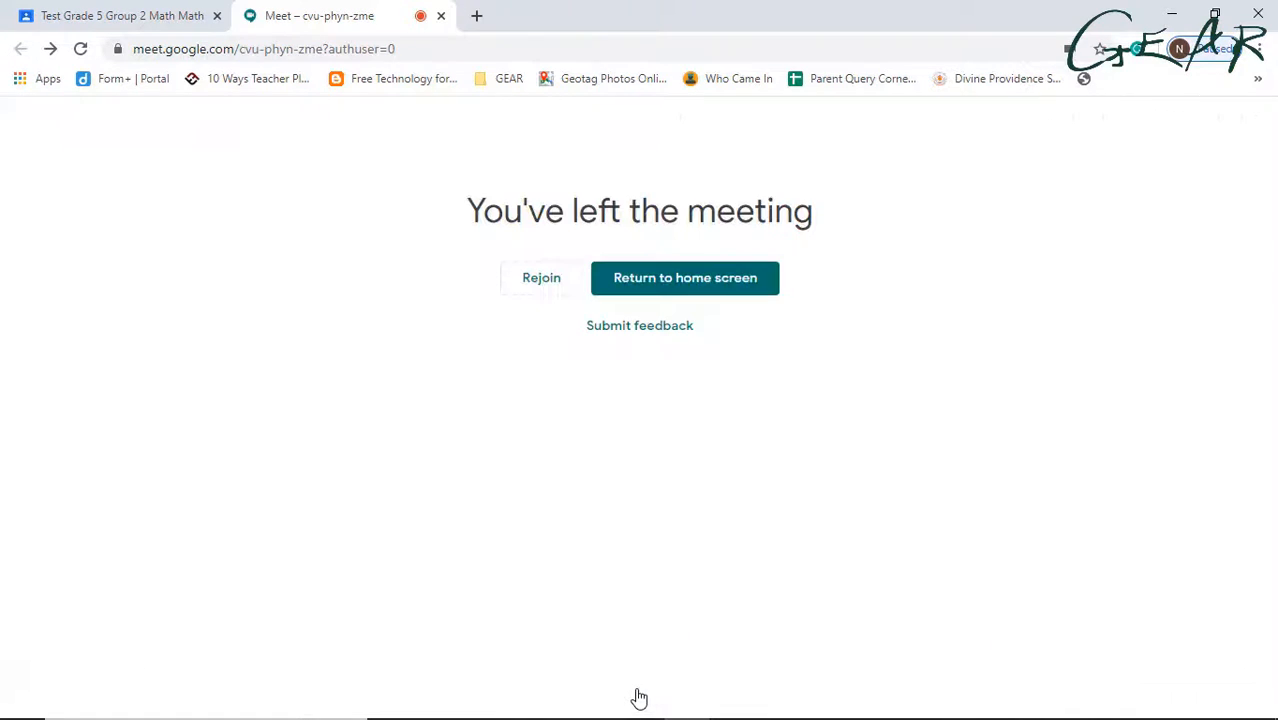
click(146, 9)
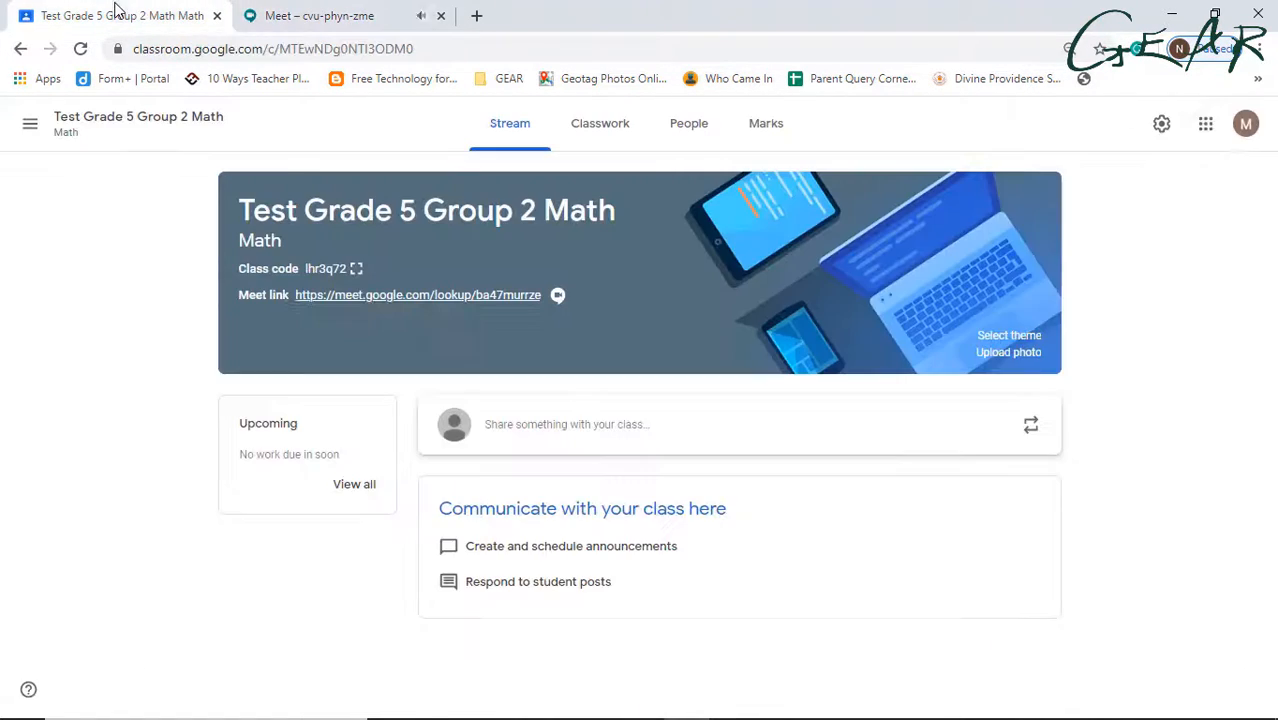
click(1205, 123)
click(1140, 360)
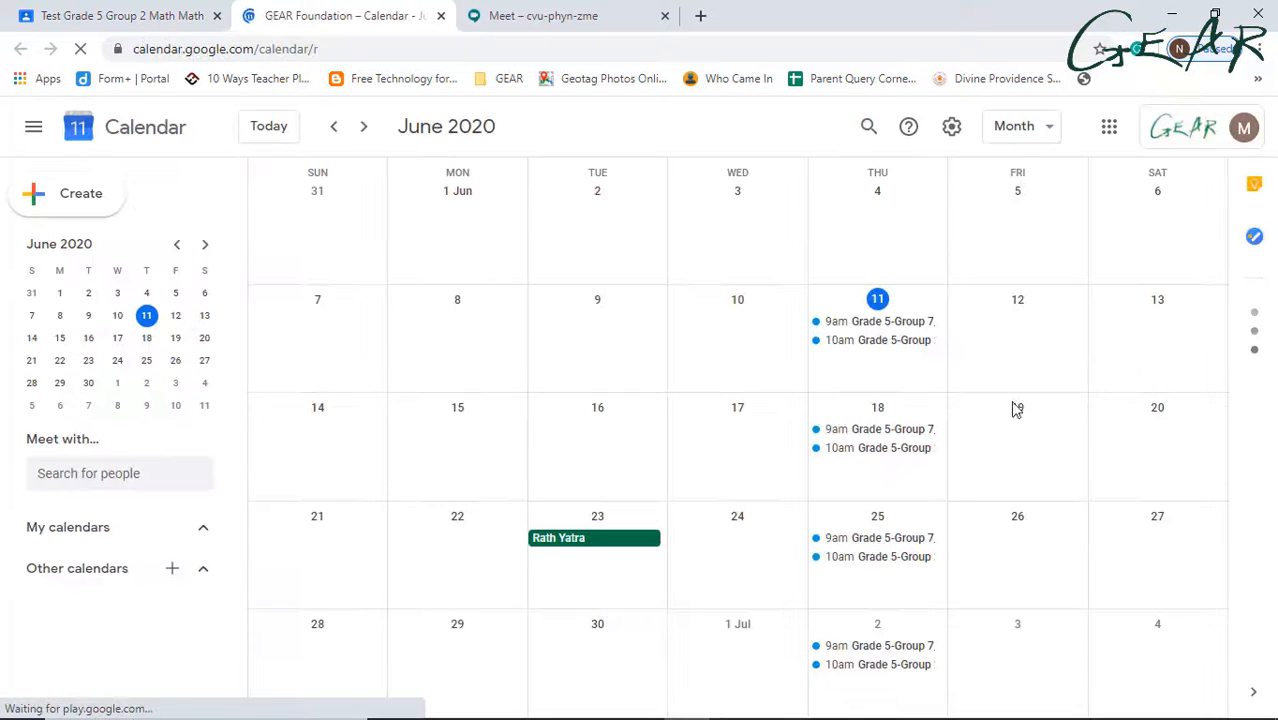
click(886, 341)
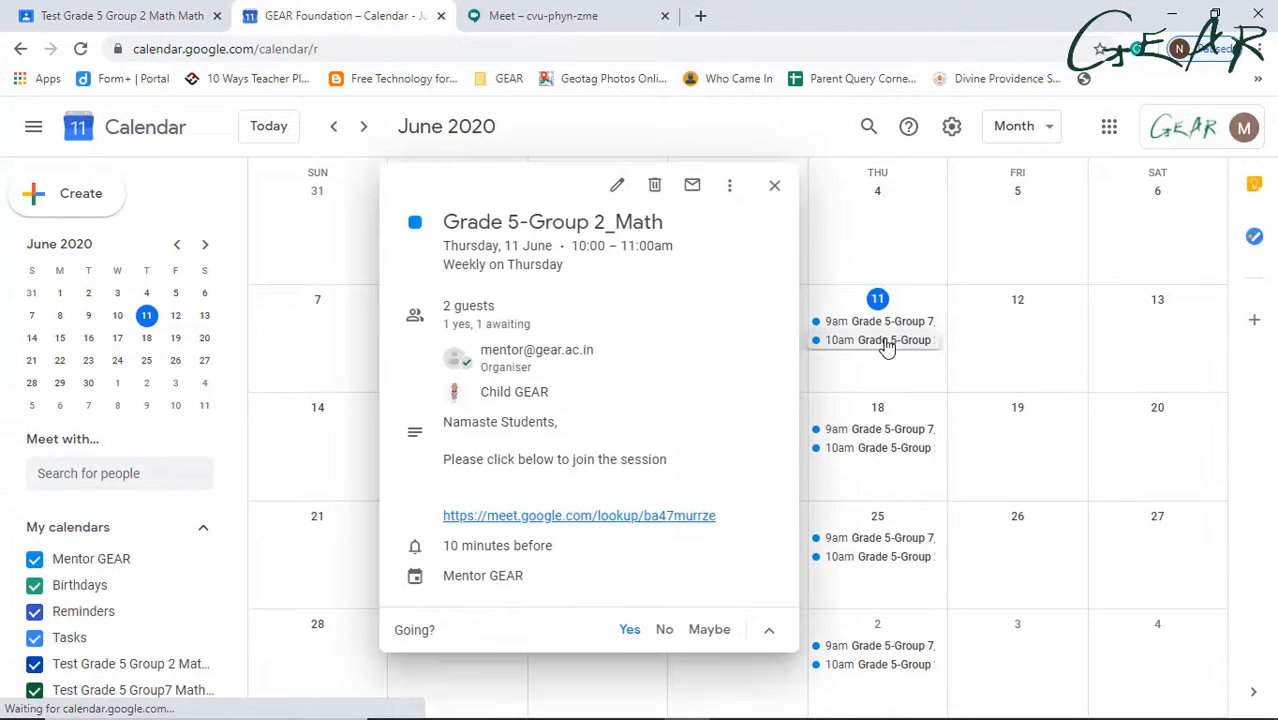
click(565, 516)
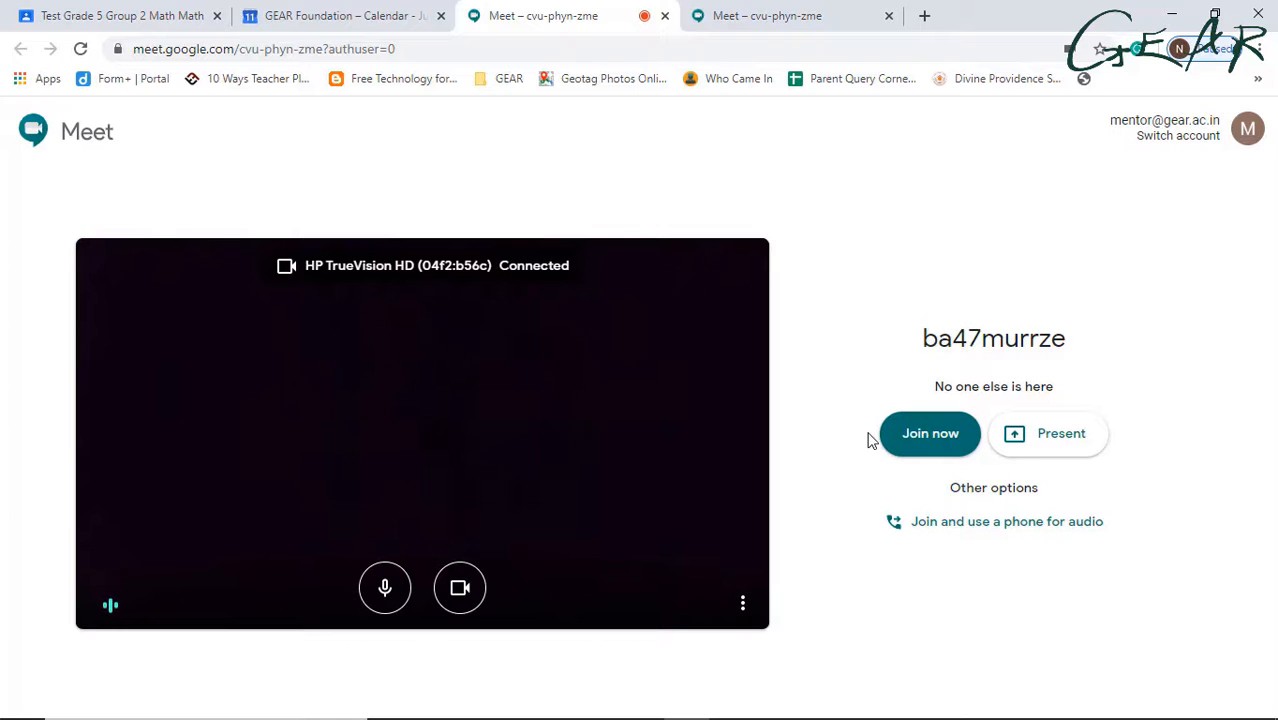
click(120, 15)
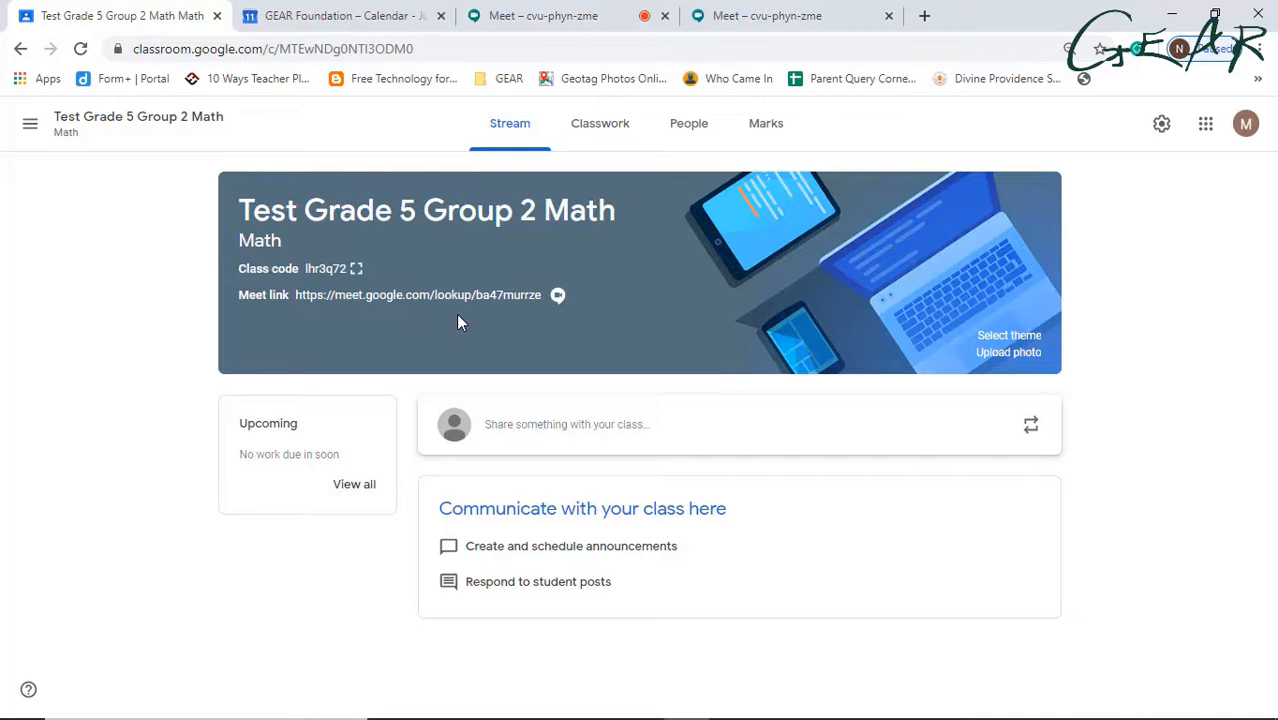
click(309, 10)
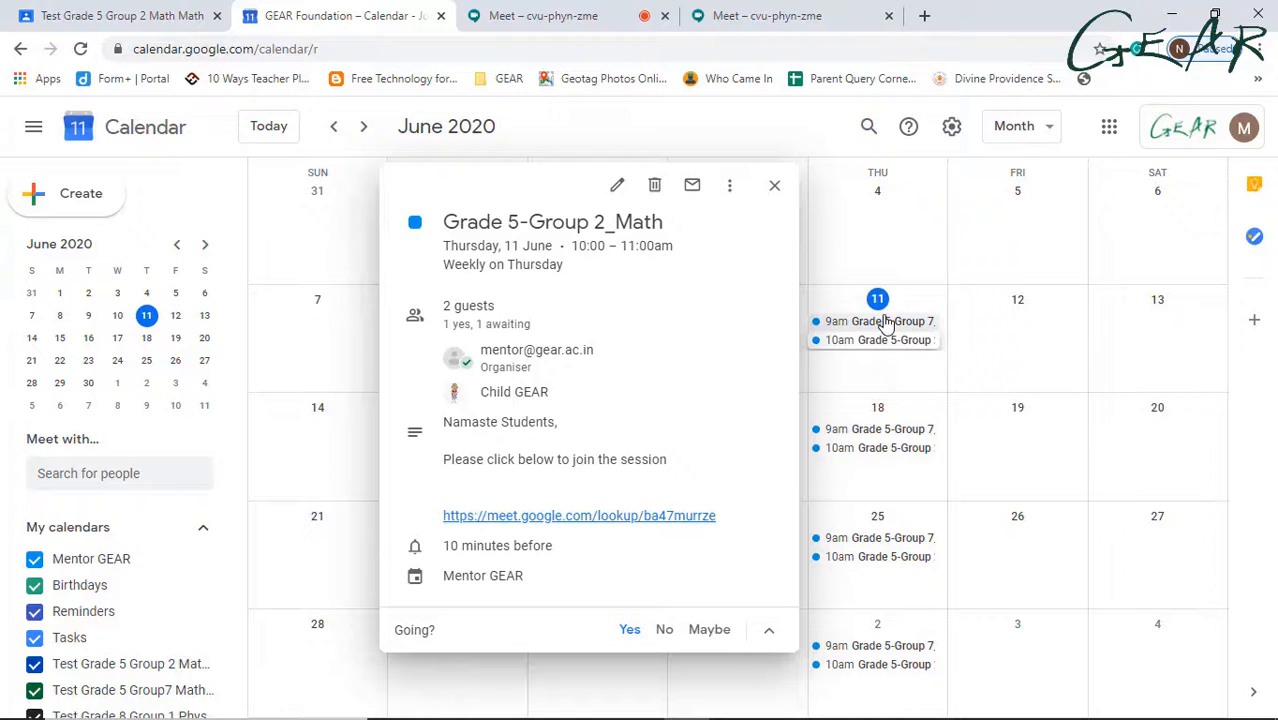
click(548, 12)
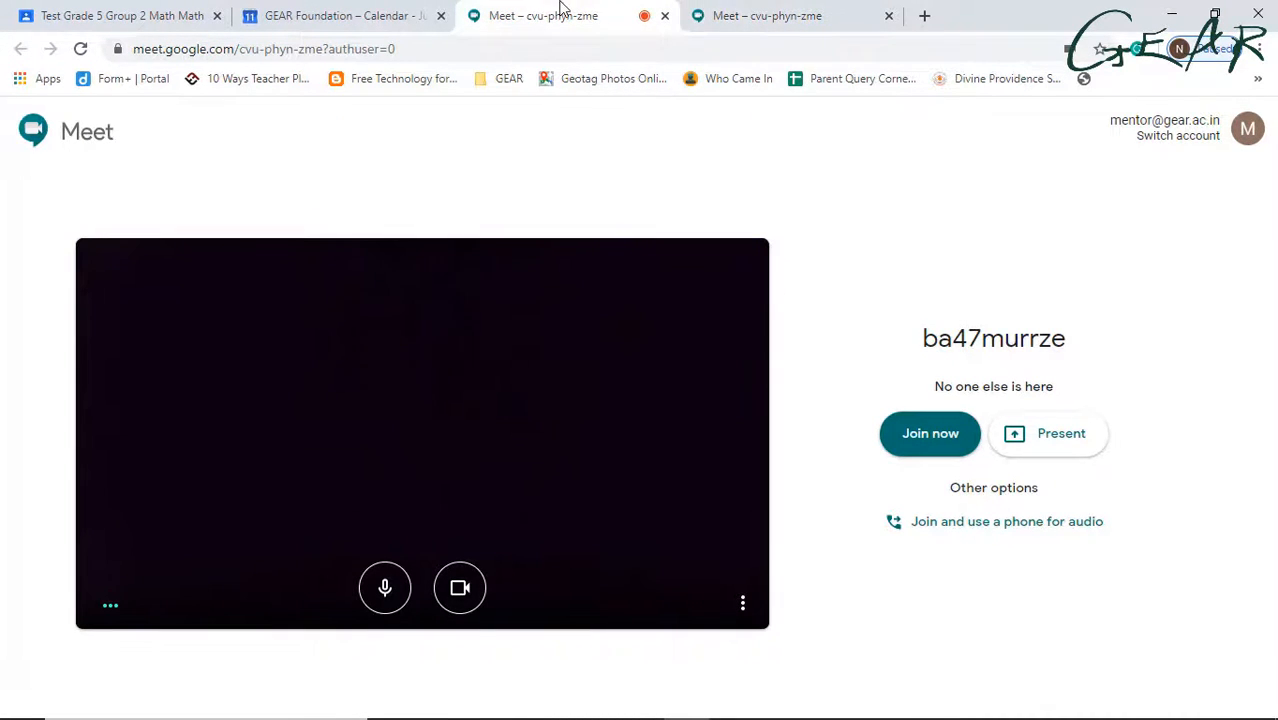